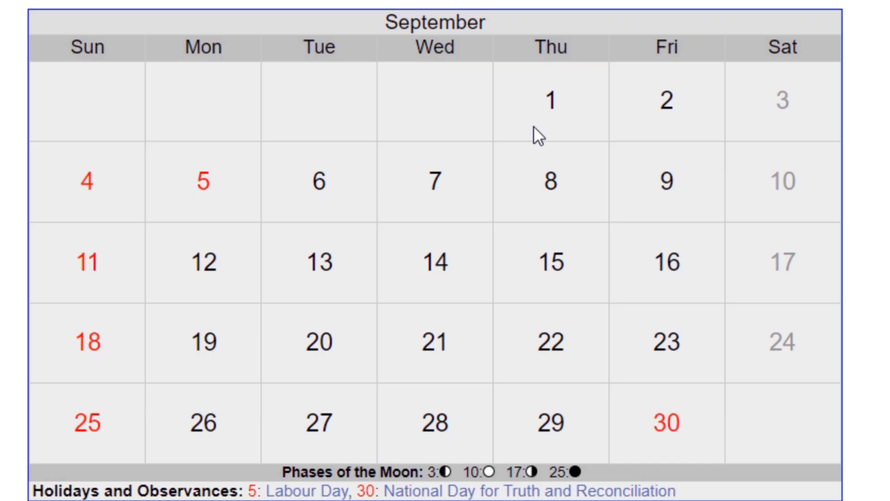
{"action": "left_click_drag", "start_coordinate": [534, 126], "coordinate": [668, 389]}
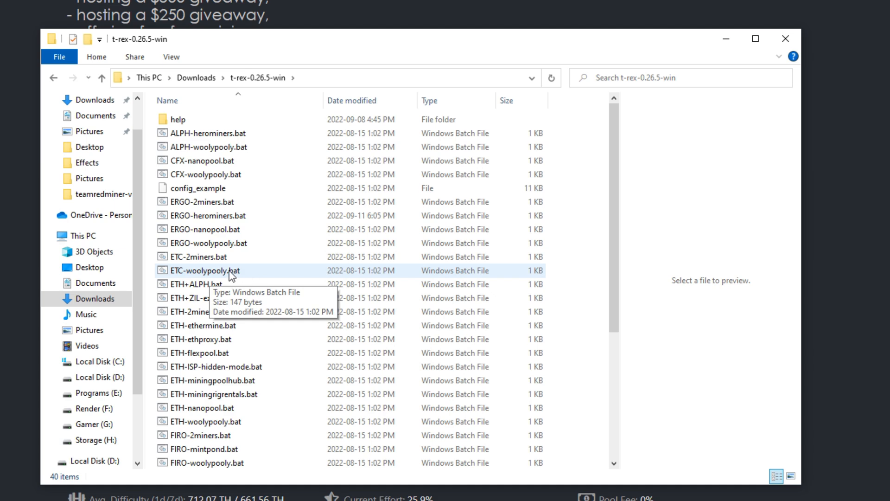
Open ETC-2miners.bat from the t-rex-0.26.5-win folder for editing in Notepad
{"action": "left_click", "coordinate": [198, 257]}
{"action": "right_click", "coordinate": [198, 257]}
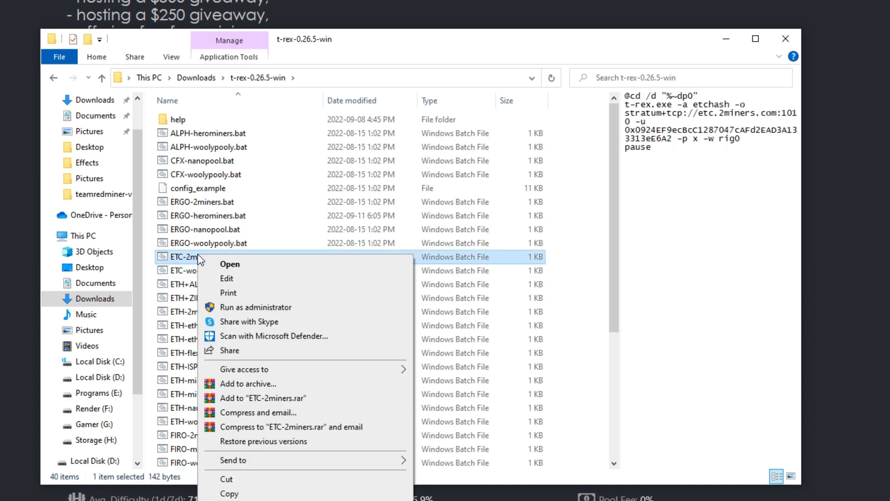
{"action": "left_click", "coordinate": [226, 278]}
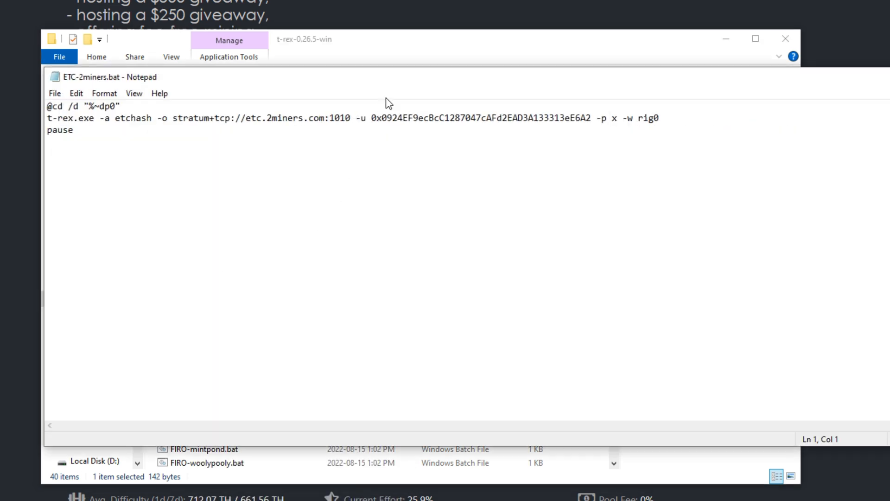
{"action": "left_click_drag", "start_coordinate": [413, 82], "coordinate": [354, 142]}
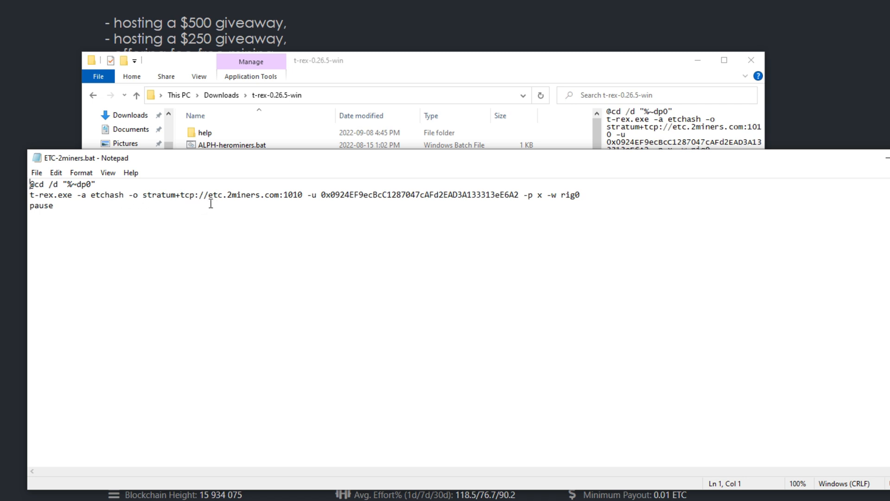
Examine the pool address, wallet address and worker name in the batch file's t-rex.exe command line
{"action": "left_click_drag", "start_coordinate": [208, 194], "coordinate": [303, 197]}
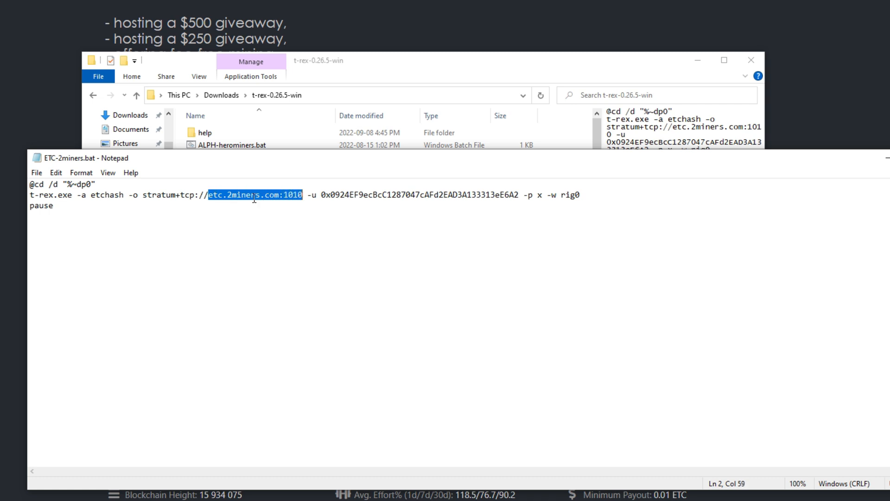
{"action": "left_click_drag", "start_coordinate": [322, 196], "coordinate": [520, 195]}
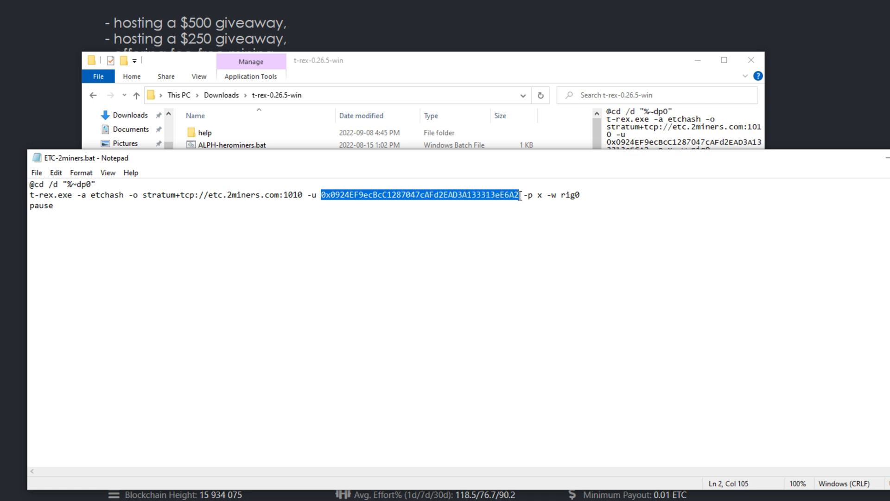
{"action": "double_click", "coordinate": [565, 195]}
{"action": "left_click", "coordinate": [519, 195]}
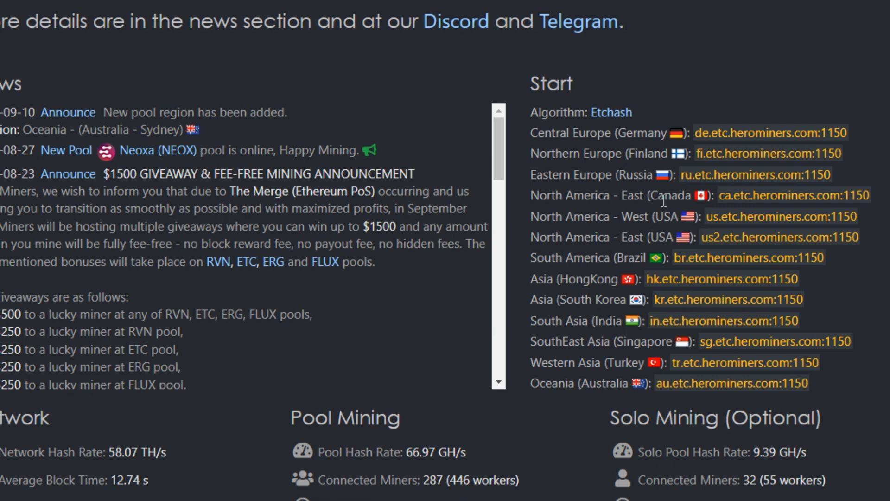
Copy the North America - West pool address us.etc.herominers.com:1150 from the HeroMiners page
{"action": "left_click_drag", "start_coordinate": [704, 217], "coordinate": [862, 218]}
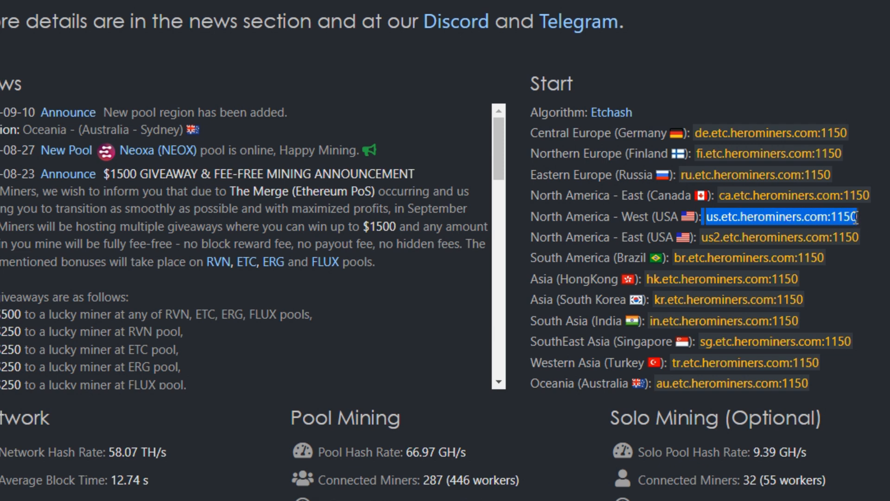
{"action": "right_click", "coordinate": [788, 225]}
{"action": "left_click", "coordinate": [821, 231]}
Replace the etc.2miners.com:1010 pool address in ETC-2miners.bat with us.etc.herominers.com:1150
{"action": "left_click", "coordinate": [275, 455]}
{"action": "left_click_drag", "start_coordinate": [353, 213], "coordinate": [363, 48]}
{"action": "left_click", "coordinate": [357, 85]}
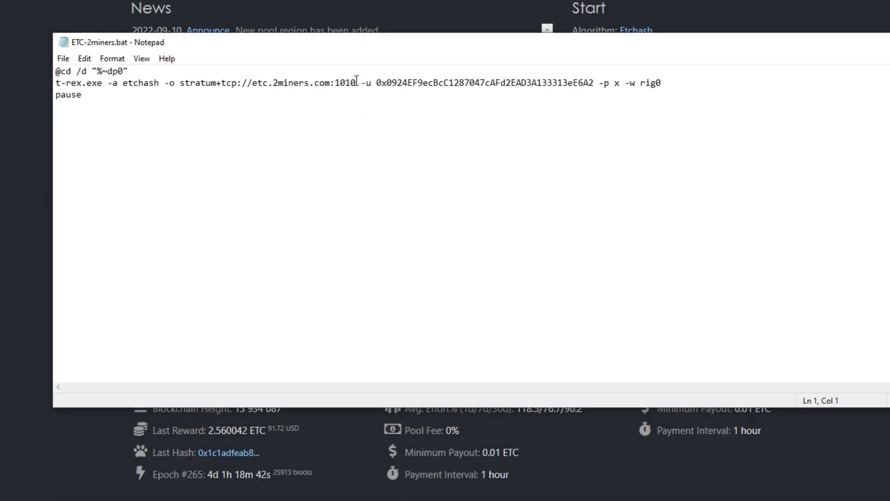
{"action": "key", "text": "BackSpace"}
{"action": "key", "text": "BackSpace"}
{"action": "key", "text": "BackSpace"}
{"action": "key", "text": "BackSpace"}
{"action": "key", "text": "BackSpace"}
{"action": "key", "text": "BackSpace"}
{"action": "key", "text": "BackSpace"}
{"action": "key", "text": "BackSpace"}
{"action": "key", "text": "BackSpace"}
{"action": "key", "text": "BackSpace"}
{"action": "key", "text": "BackSpace"}
{"action": "key", "text": "BackSpace"}
{"action": "key", "text": "BackSpace"}
{"action": "key", "text": "BackSpace"}
{"action": "key", "text": "BackSpace"}
{"action": "key", "text": "BackSpace"}
{"action": "key", "text": "BackSpace"}
{"action": "key", "text": "BackSpace"}
{"action": "key", "text": "BackSpace"}
{"action": "key", "text": "BackSpace"}
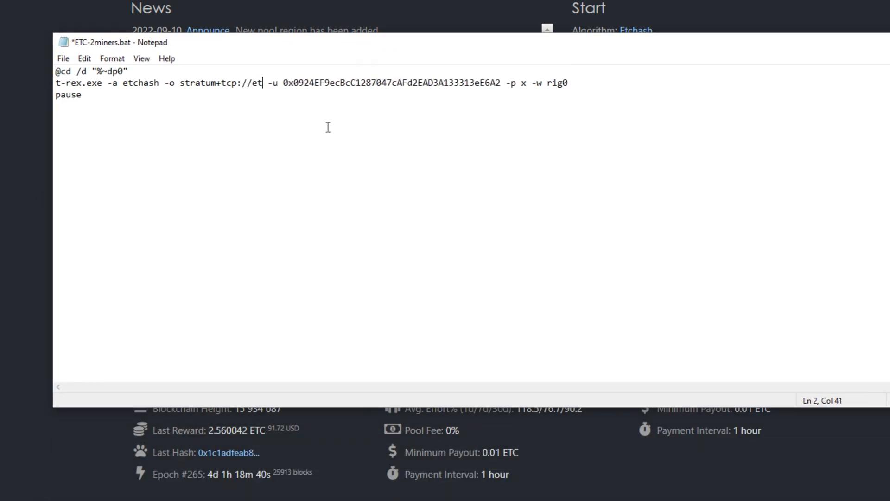
{"action": "key", "text": "ctrl+v"}
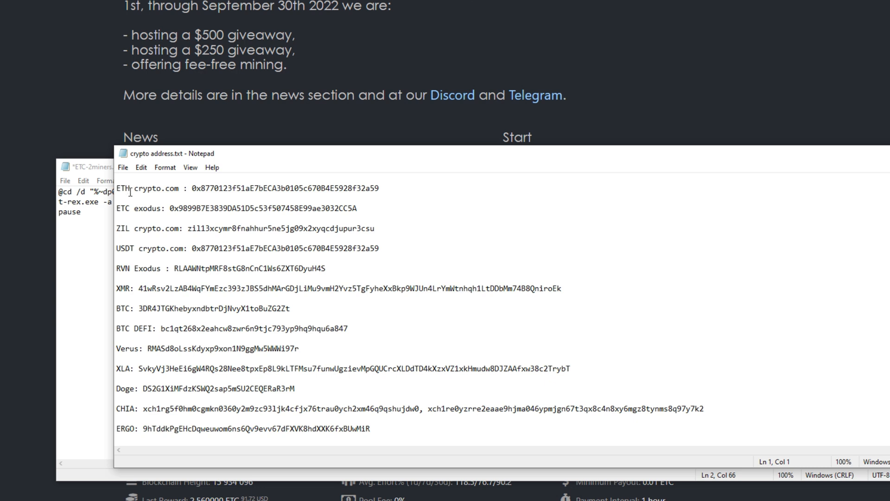
Copy the ETH crypto.com wallet address from crypto address.txt and return to the batch file
{"action": "left_click_drag", "start_coordinate": [192, 189], "coordinate": [378, 186]}
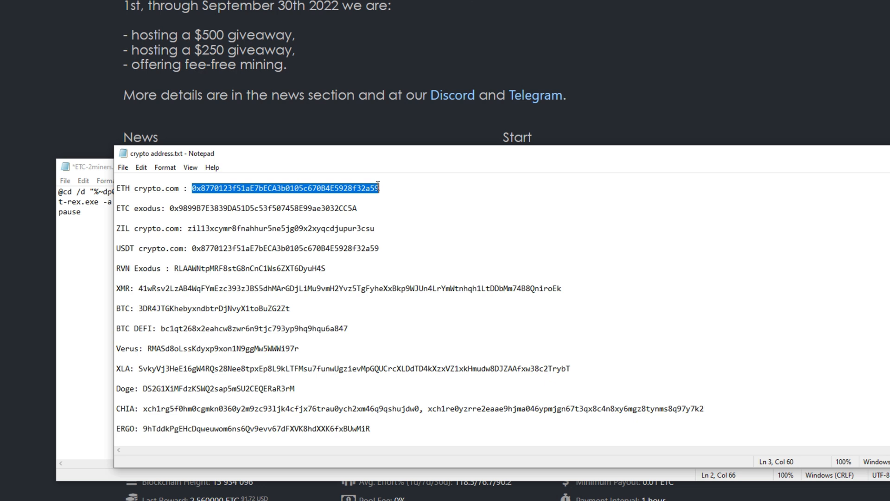
{"action": "right_click", "coordinate": [358, 188]}
{"action": "left_click", "coordinate": [380, 222]}
{"action": "key", "text": "alt+Tab"}
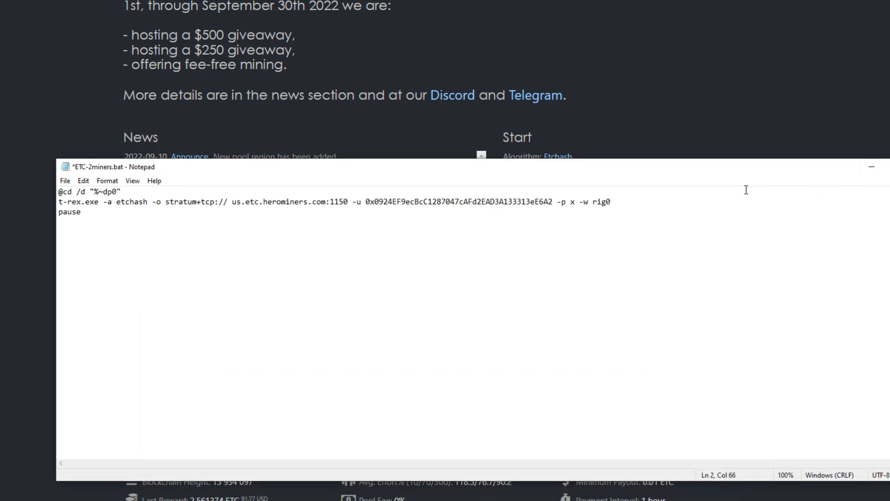
Replace the sample wallet address after -u with the copied wallet address
{"action": "left_click", "coordinate": [552, 202]}
{"action": "key", "text": "BackSpace"}
{"action": "key", "text": "BackSpace"}
{"action": "key", "text": "BackSpace"}
{"action": "key", "text": "BackSpace"}
{"action": "key", "text": "BackSpace"}
{"action": "key", "text": "BackSpace"}
{"action": "key", "text": "BackSpace"}
{"action": "key", "text": "BackSpace"}
{"action": "key", "text": "BackSpace"}
{"action": "key", "text": "BackSpace"}
{"action": "key", "text": "BackSpace"}
{"action": "key", "text": "BackSpace"}
{"action": "key", "text": "BackSpace"}
{"action": "key", "text": "BackSpace"}
{"action": "key", "text": "BackSpace"}
{"action": "key", "text": "BackSpace"}
{"action": "key", "text": "BackSpace"}
{"action": "key", "text": "BackSpace"}
{"action": "key", "text": "BackSpace"}
{"action": "key", "text": "BackSpace"}
{"action": "key", "text": "BackSpace"}
{"action": "key", "text": "BackSpace"}
{"action": "key", "text": "BackSpace"}
{"action": "key", "text": "BackSpace"}
{"action": "key", "text": "BackSpace"}
{"action": "key", "text": "BackSpace"}
{"action": "key", "text": "BackSpace"}
{"action": "key", "text": "BackSpace"}
{"action": "key", "text": "BackSpace"}
{"action": "key", "text": "BackSpace"}
{"action": "key", "text": "BackSpace"}
{"action": "key", "text": "BackSpace"}
{"action": "key", "text": "BackSpace"}
{"action": "key", "text": "BackSpace"}
{"action": "key", "text": "BackSpace"}
{"action": "key", "text": "BackSpace"}
{"action": "key", "text": "BackSpace"}
{"action": "key", "text": "BackSpace"}
{"action": "key", "text": "BackSpace"}
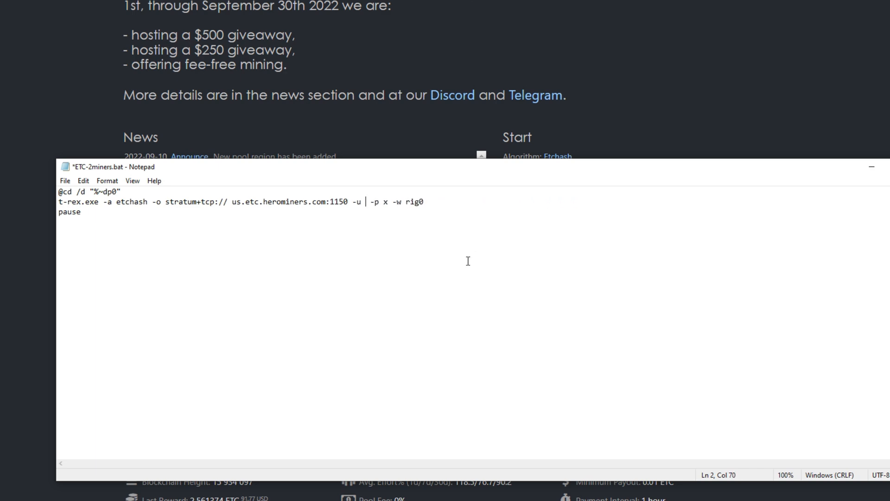
{"action": "key", "text": "ctrl+v"}
Change the worker name after -w to RabidWS
{"action": "left_click", "coordinate": [616, 204]}
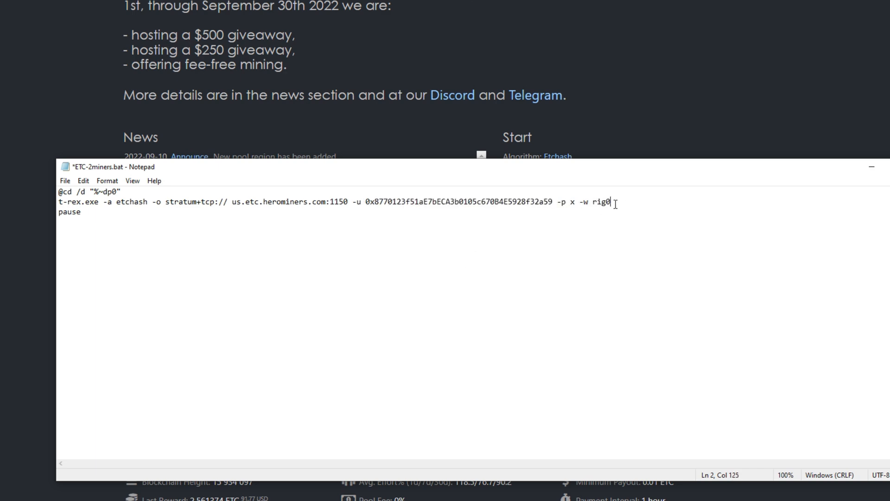
{"action": "key", "text": "BackSpace"}
{"action": "key", "text": "BackSpace"}
{"action": "key", "text": "BackSpace"}
{"action": "key", "text": "BackSpace"}
{"action": "type", "text": "rABIDws"}
{"action": "key", "text": "BackSpace"}
{"action": "key", "text": "BackSpace"}
{"action": "key", "text": "BackSpace"}
{"action": "key", "text": "BackSpace"}
{"action": "key", "text": "BackSpace"}
{"action": "key", "text": "BackSpace"}
{"action": "type", "text": "RabidWS"}
Start saving the batch file as a new copy named ETC-Herominers.bat
{"action": "left_click", "coordinate": [66, 181]}
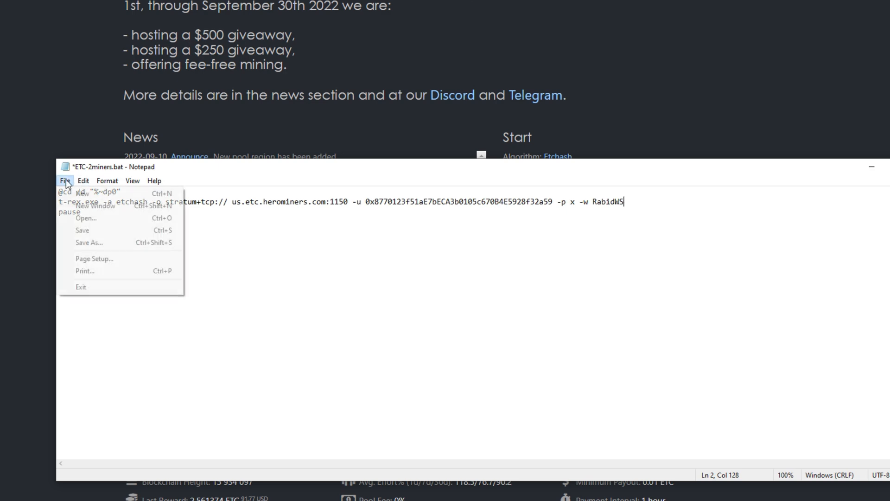
{"action": "left_click", "coordinate": [94, 241]}
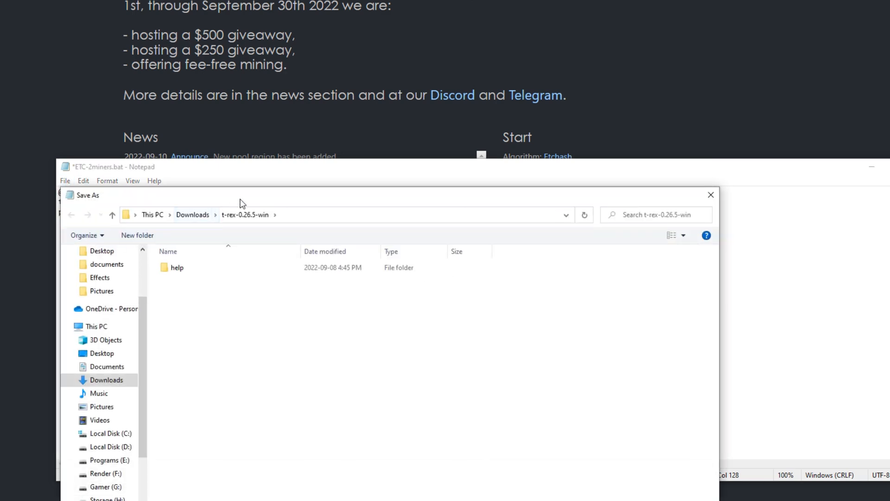
{"action": "left_click", "coordinate": [204, 441]}
{"action": "key", "text": "BackSpace"}
{"action": "key", "text": "BackSpace"}
{"action": "key", "text": "BackSpace"}
{"action": "key", "text": "BackSpace"}
{"action": "key", "text": "BackSpace"}
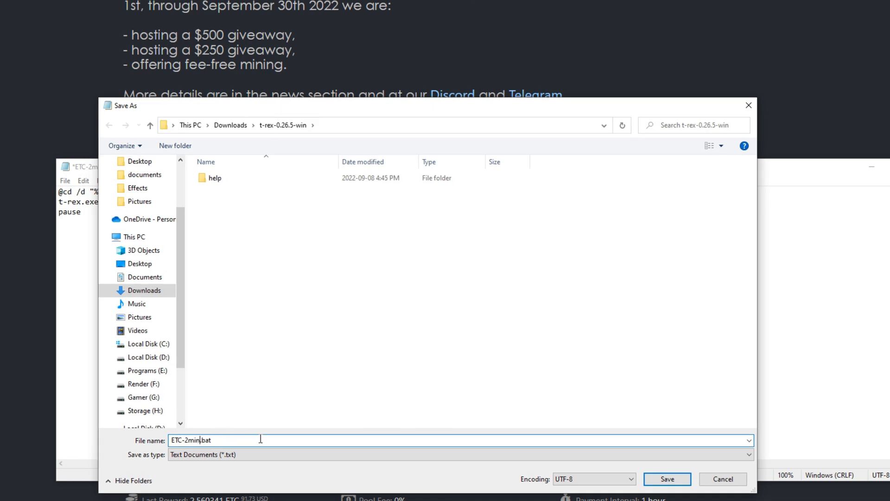
{"action": "key", "text": "BackSpace"}
{"action": "key", "text": "BackSpace"}
{"action": "type", "text": "Herominers"}
Set the file type to All Files and save ETC-Herominers.bat in the t-rex-0.26.5-win folder
{"action": "left_click", "coordinate": [220, 454]}
{"action": "left_click", "coordinate": [203, 474]}
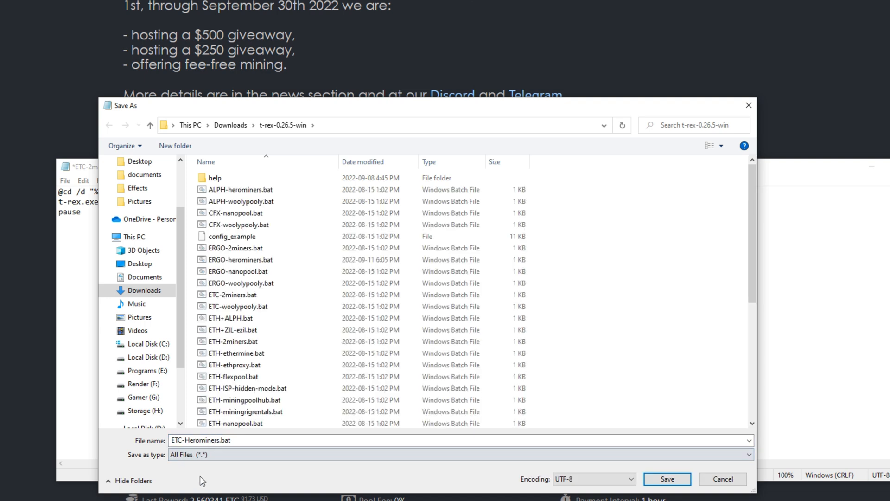
{"action": "left_click", "coordinate": [240, 440]}
{"action": "left_click", "coordinate": [241, 440]}
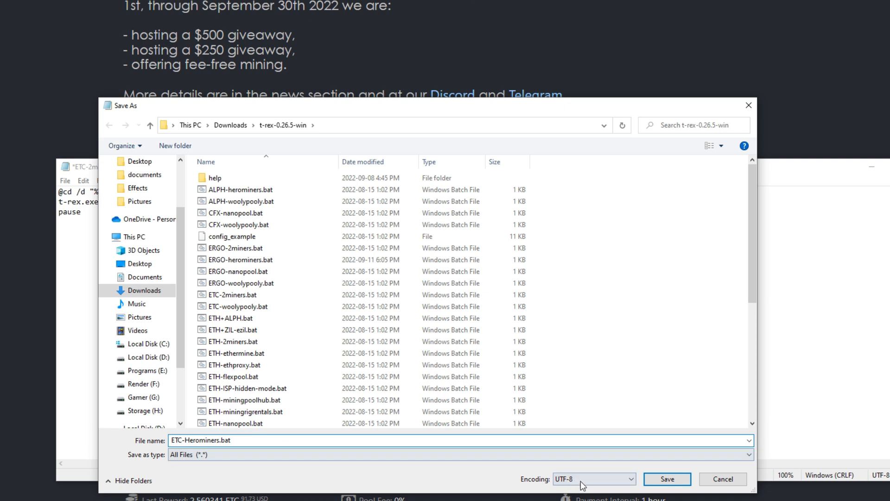
{"action": "left_click", "coordinate": [675, 477]}
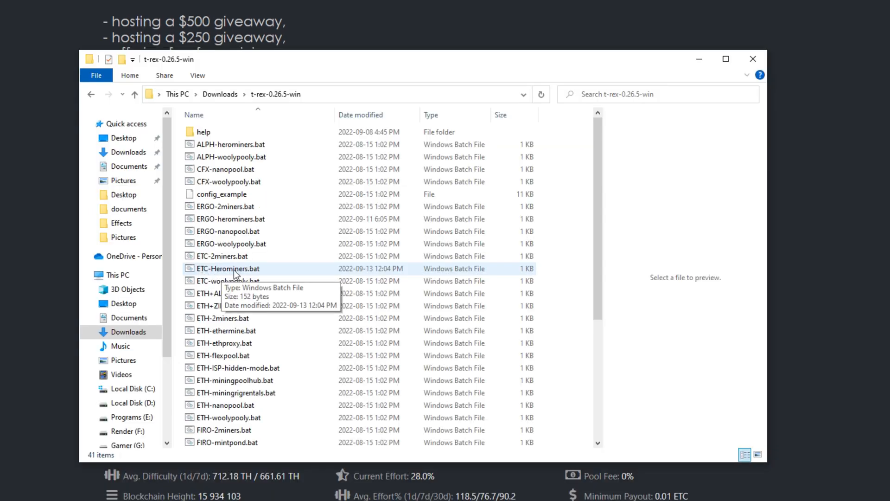
Open ETC-Herominers.bat for editing, check its command line and close it
{"action": "right_click", "coordinate": [234, 270]}
{"action": "right_click", "coordinate": [226, 269]}
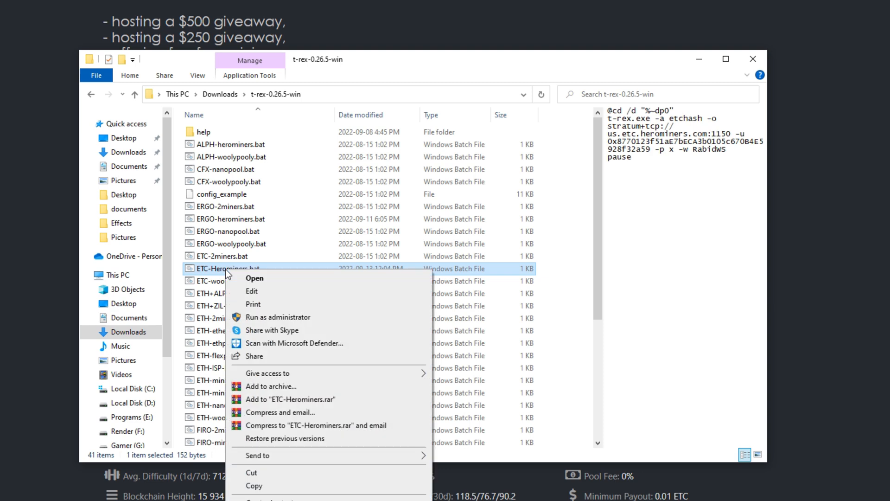
{"action": "left_click", "coordinate": [259, 292]}
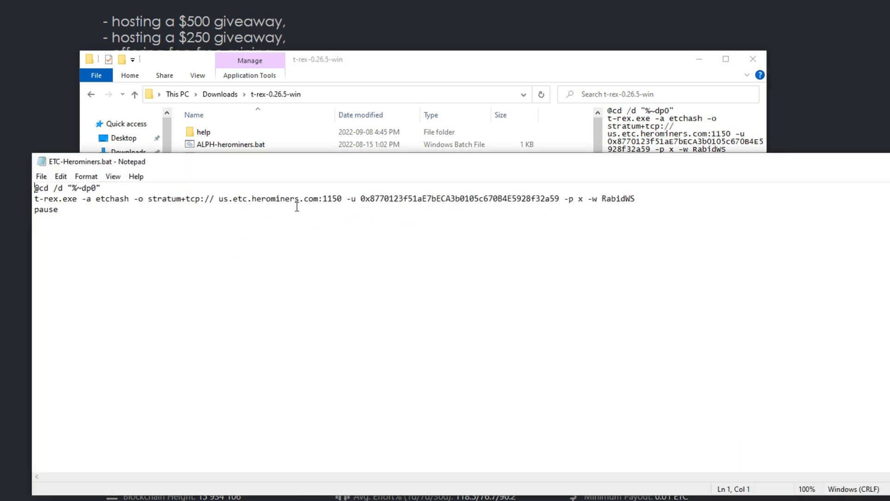
{"action": "left_click", "coordinate": [888, 161]}
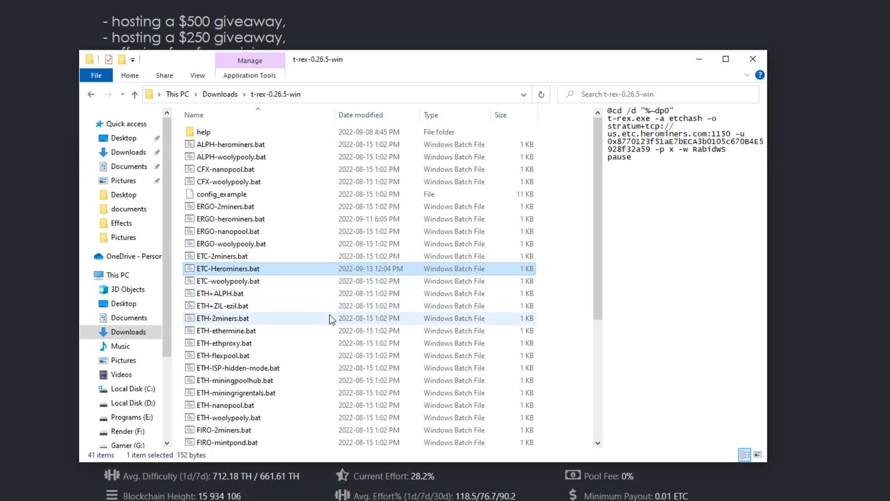
Open the compatibility properties of t-rex.exe and accept them with running as an administrator enabled
{"action": "scroll", "coordinate": [330, 318], "scroll_direction": "down", "scroll_amount": 5}
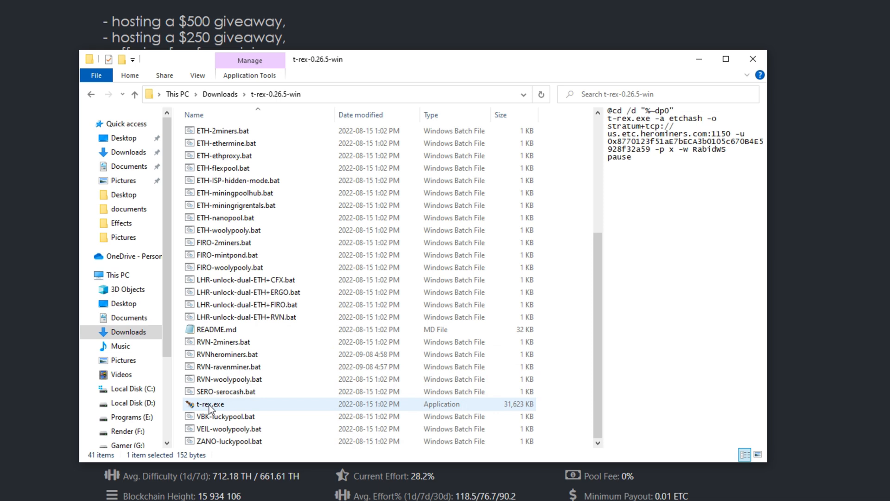
{"action": "left_click", "coordinate": [210, 408]}
{"action": "right_click", "coordinate": [209, 408]}
{"action": "left_click", "coordinate": [232, 386]}
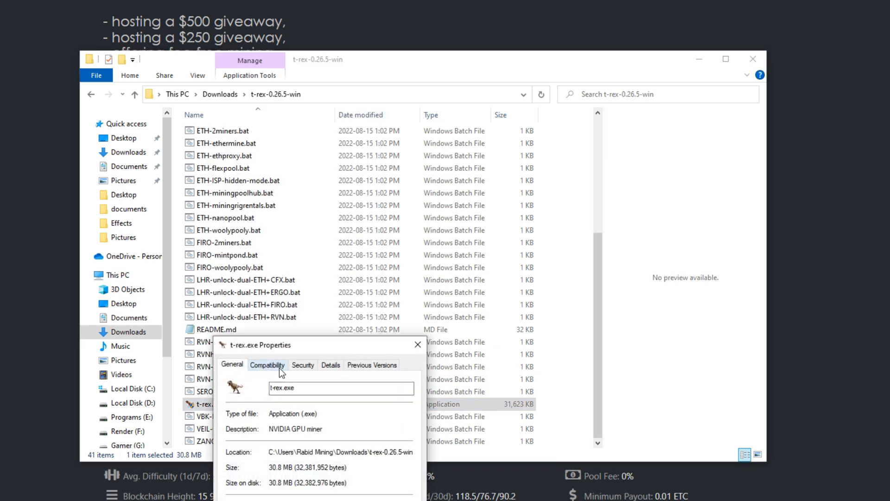
{"action": "left_click", "coordinate": [262, 365]}
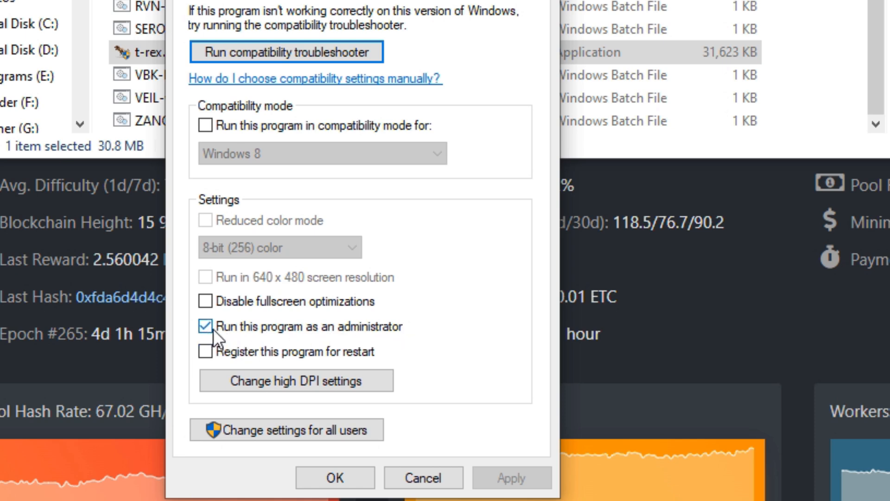
{"action": "left_click", "coordinate": [336, 478]}
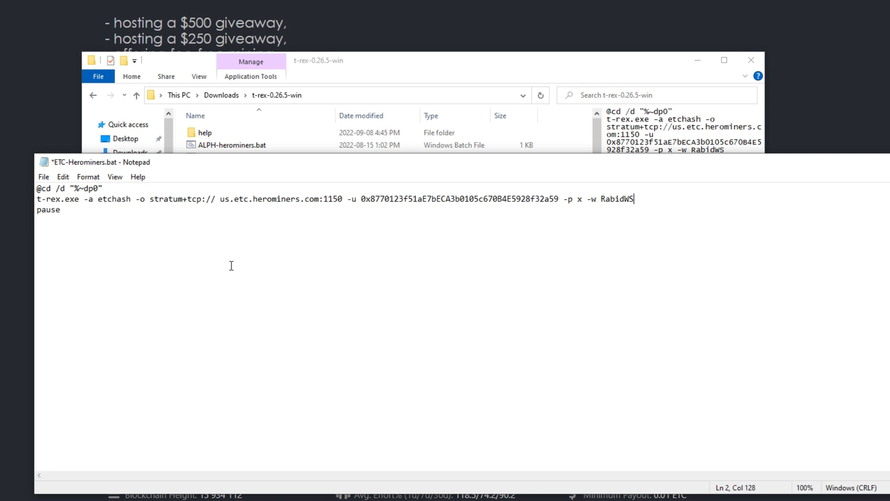
Remove the space before us.etc.herominers.com in ETC-Herominers.bat, then save and close the file
{"action": "left_click", "coordinate": [220, 199]}
{"action": "key", "text": "BackSpace"}
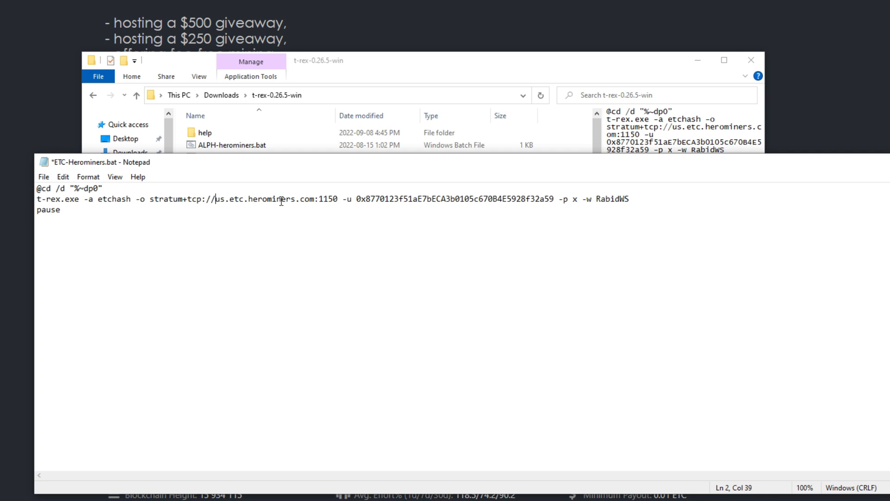
{"action": "left_click", "coordinate": [44, 178]}
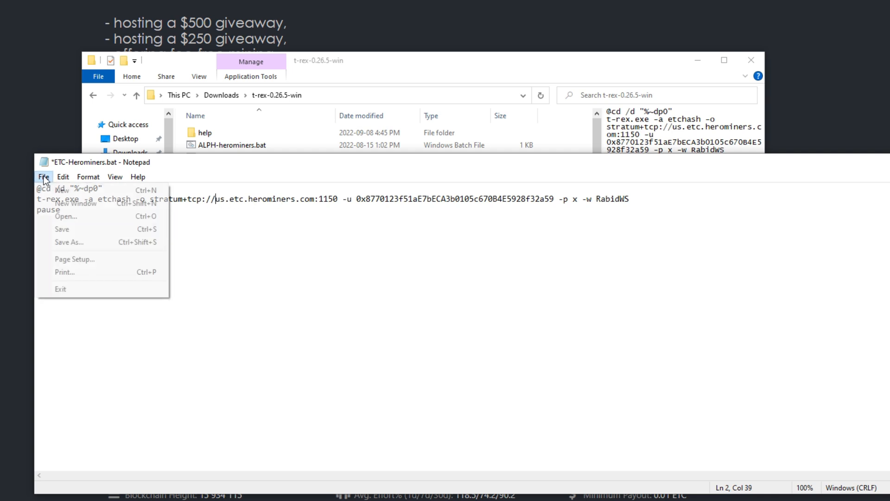
{"action": "left_click", "coordinate": [61, 229]}
{"action": "key", "text": "alt+F4"}
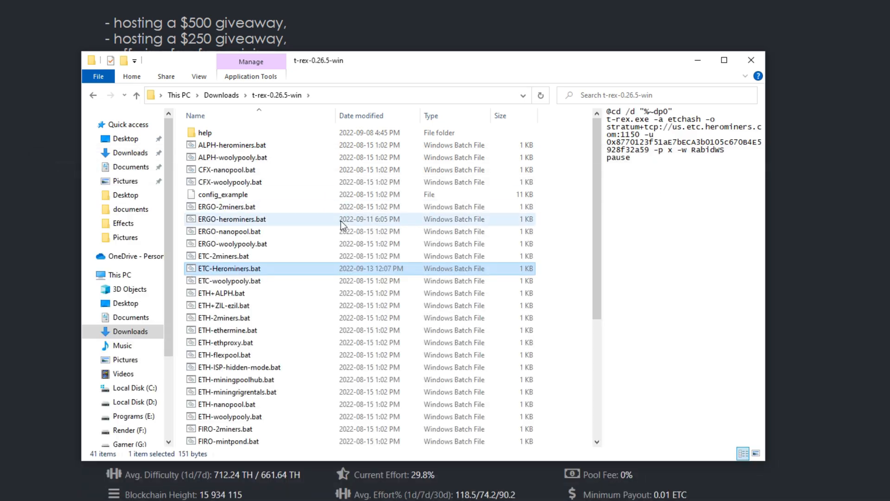
Run ETC-Herominers.bat and allow t-rex.exe to make changes to the device
{"action": "double_click", "coordinate": [220, 268]}
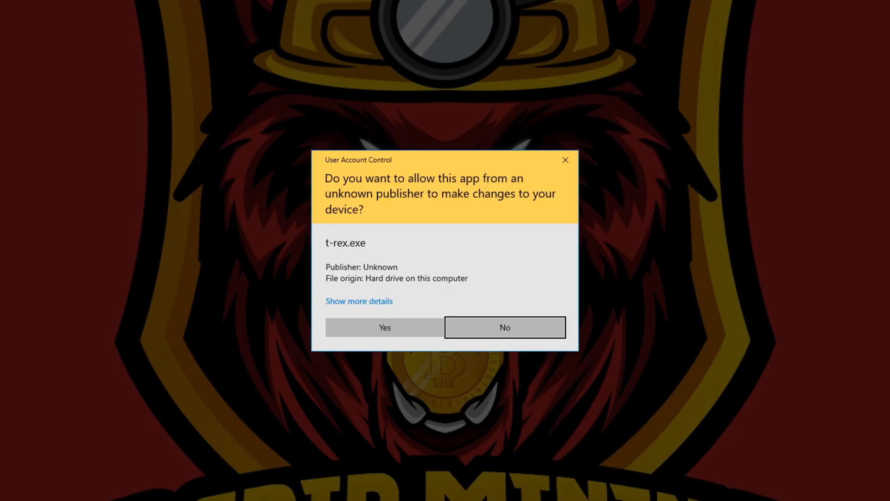
{"action": "left_click", "coordinate": [354, 326]}
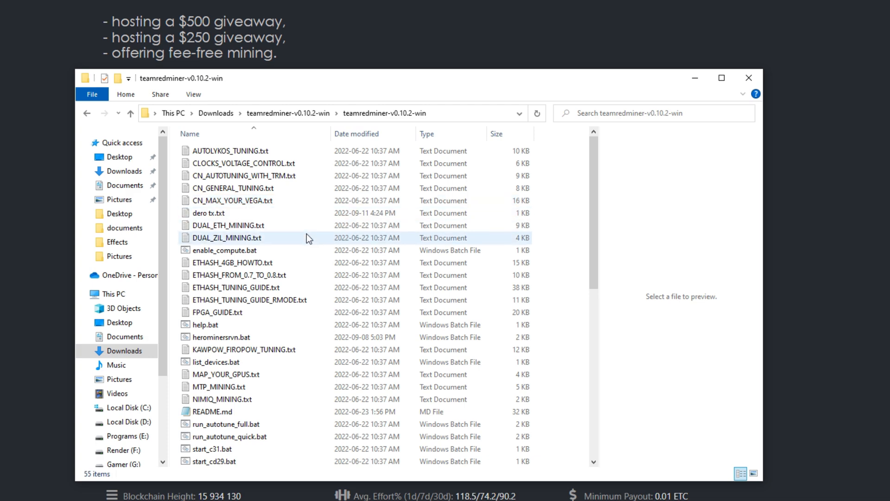
Open start_eth.bat from the teamredminer folder for editing and set the algorithm in its command line to etchash
{"action": "scroll", "coordinate": [307, 234], "scroll_direction": "down", "scroll_amount": 1}
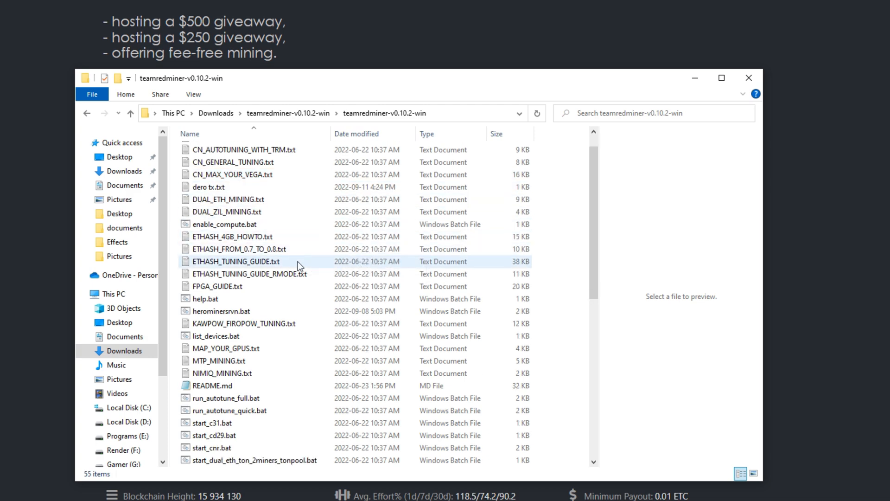
{"action": "scroll", "coordinate": [297, 261], "scroll_direction": "down", "scroll_amount": 3}
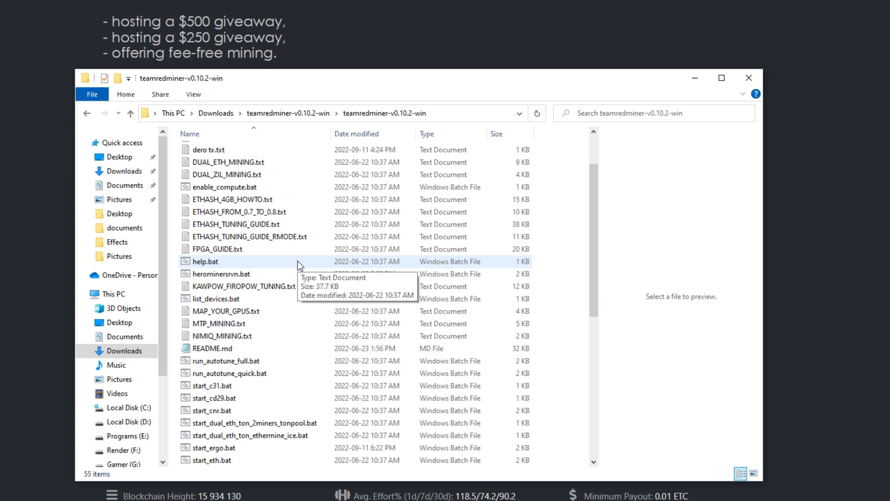
{"action": "scroll", "coordinate": [297, 261], "scroll_direction": "down", "scroll_amount": 1}
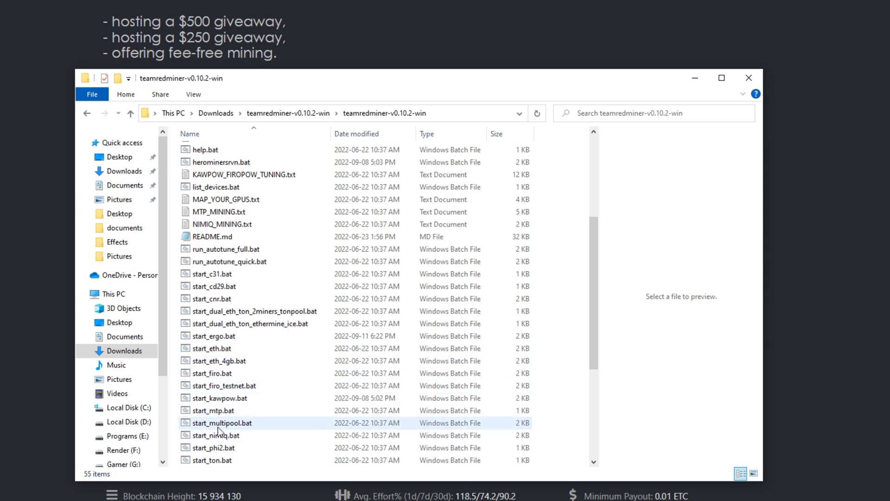
{"action": "left_click", "coordinate": [210, 349]}
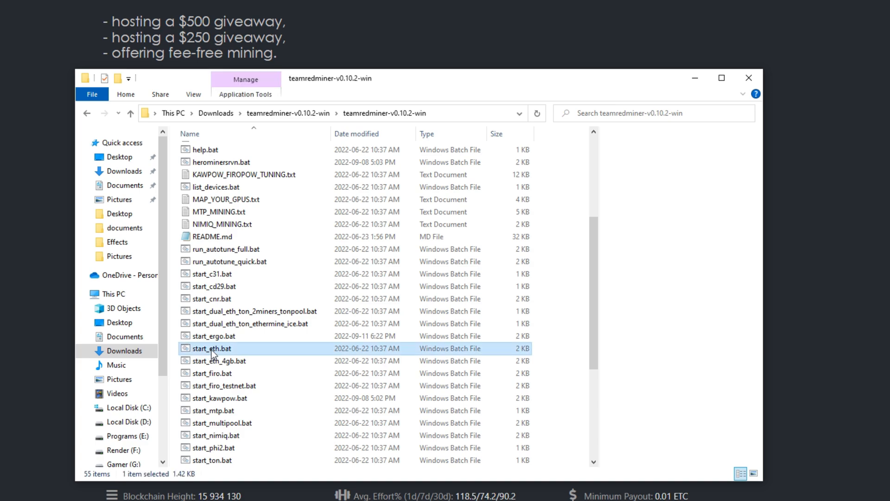
{"action": "right_click", "coordinate": [215, 349]}
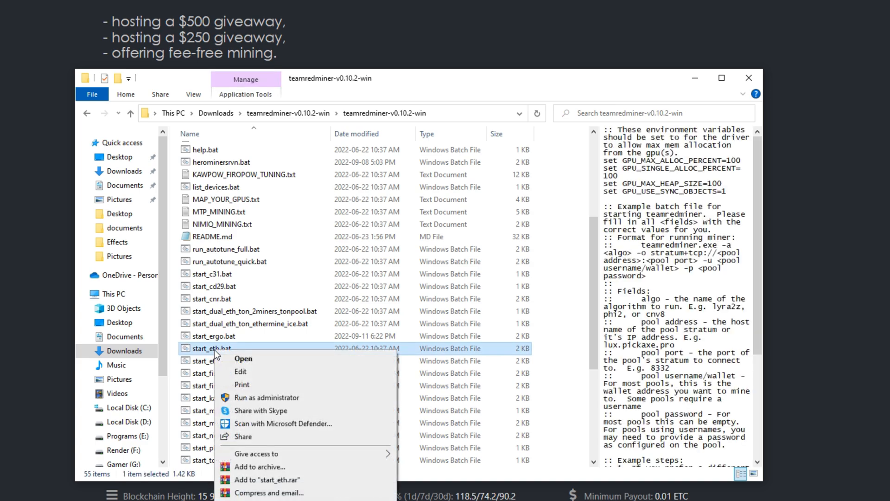
{"action": "left_click", "coordinate": [247, 372]}
{"action": "scroll", "coordinate": [234, 374], "scroll_direction": "down", "scroll_amount": 1}
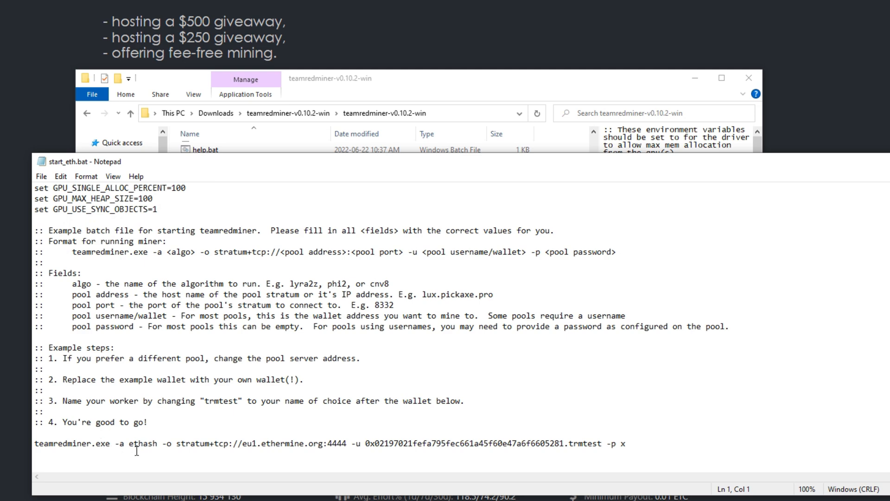
{"action": "left_click", "coordinate": [157, 444]}
{"action": "type", "text": "c"}
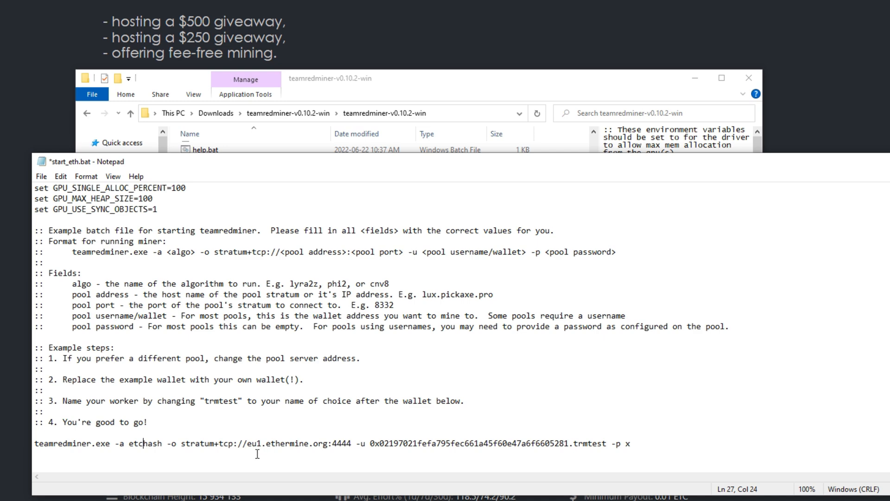
Copy the North America - West pool address us.etc.herominers.com:1150 from the HeroMiners page in the browser and return to Notepad
{"action": "left_click_drag", "start_coordinate": [247, 445], "coordinate": [611, 445]}
{"action": "left_click", "coordinate": [573, 444]}
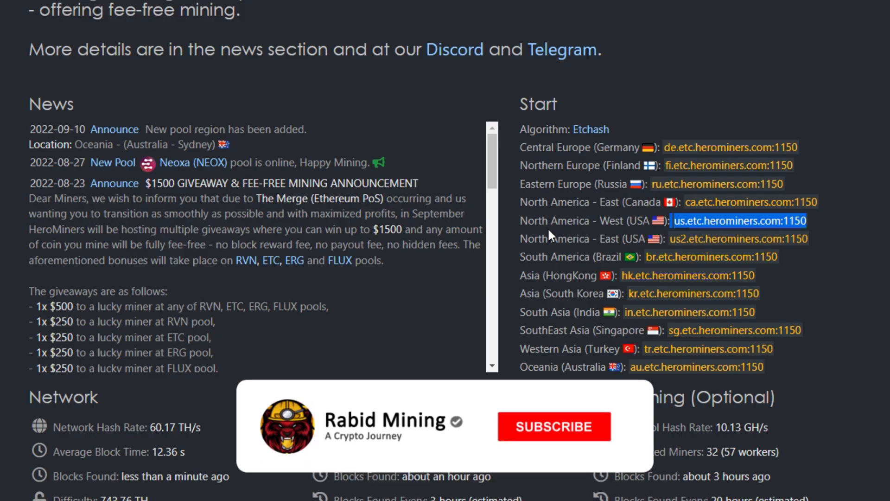
{"action": "right_click", "coordinate": [692, 222]}
{"action": "left_click", "coordinate": [726, 234]}
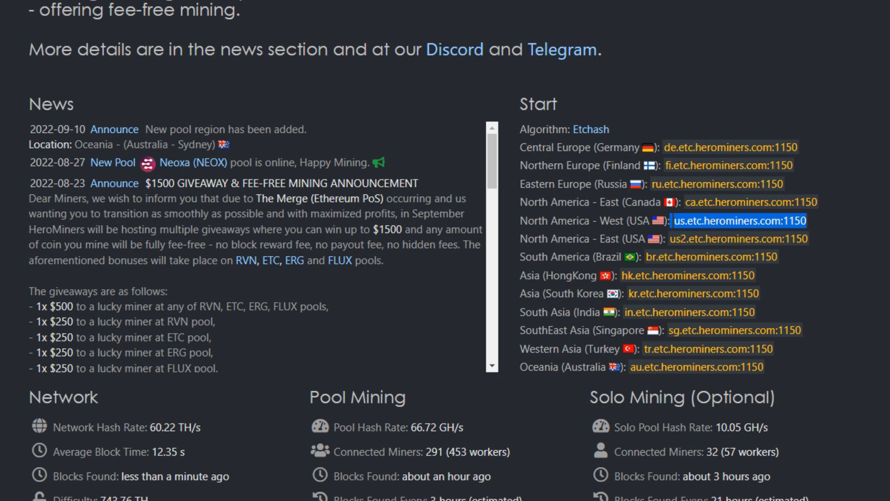
{"action": "key", "text": "alt+Tab"}
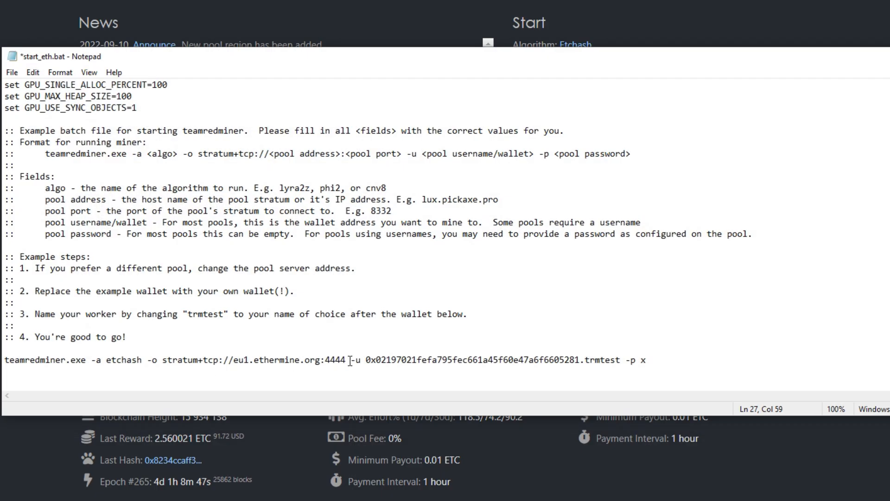
Replace the pool address after stratum+tcp:// in start_eth.bat with us.etc.herominers.com:1150, leaving no space before it
{"action": "left_click", "coordinate": [350, 360]}
{"action": "key", "text": "BackSpace"}
{"action": "key", "text": "BackSpace"}
{"action": "key", "text": "BackSpace"}
{"action": "key", "text": "BackSpace"}
{"action": "key", "text": "BackSpace"}
{"action": "key", "text": "BackSpace"}
{"action": "key", "text": "BackSpace"}
{"action": "key", "text": "BackSpace"}
{"action": "key", "text": "BackSpace"}
{"action": "key", "text": "BackSpace"}
{"action": "key", "text": "BackSpace"}
{"action": "key", "text": "BackSpace"}
{"action": "key", "text": "BackSpace"}
{"action": "key", "text": "BackSpace"}
{"action": "key", "text": "BackSpace"}
{"action": "key", "text": "BackSpace"}
{"action": "key", "text": "BackSpace"}
{"action": "key", "text": "BackSpace"}
{"action": "key", "text": "BackSpace"}
{"action": "key", "text": "BackSpace"}
{"action": "key", "text": "BackSpace"}
{"action": "key", "text": "BackSpace"}
{"action": "key", "text": "ctrl+v"}
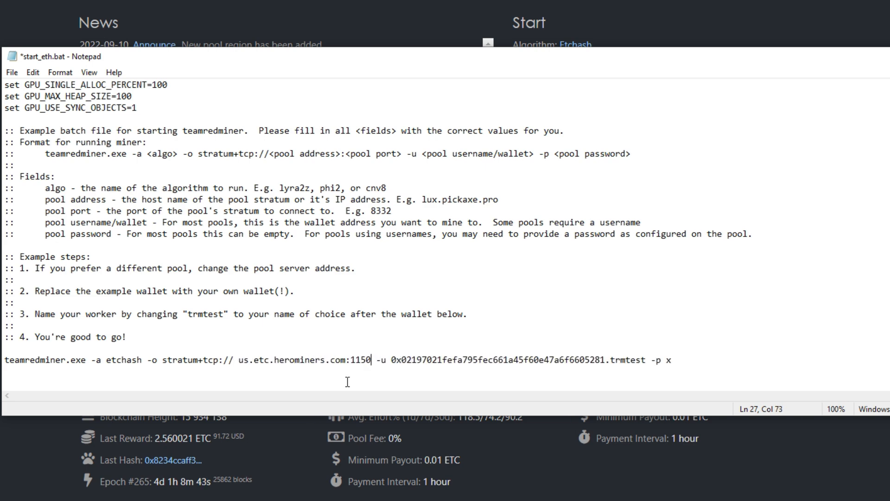
{"action": "left_click", "coordinate": [236, 361]}
{"action": "key", "text": "BackSpace"}
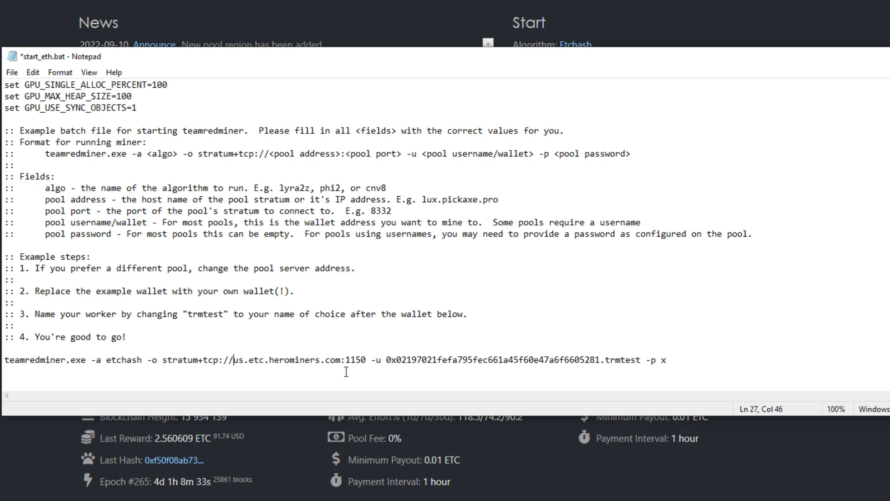
Copy the ETH crypto.com wallet address from crypto address.txt and close that file
{"action": "left_click", "coordinate": [386, 360]}
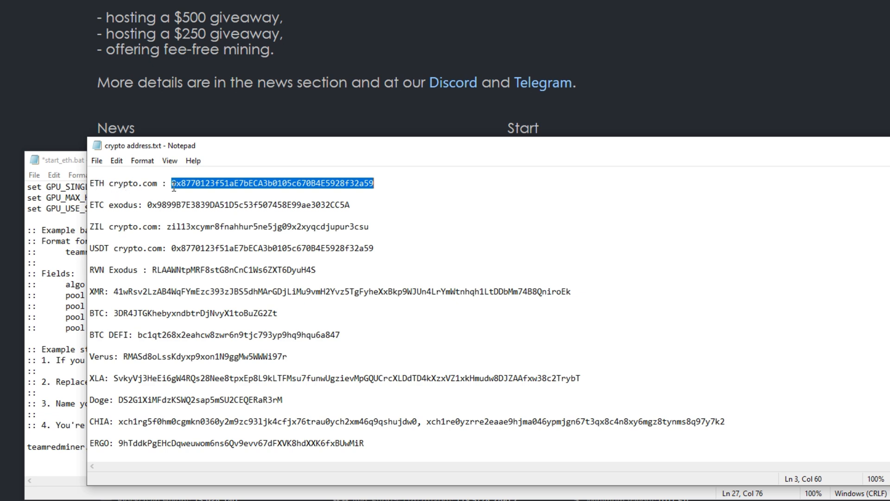
{"action": "right_click", "coordinate": [242, 185]}
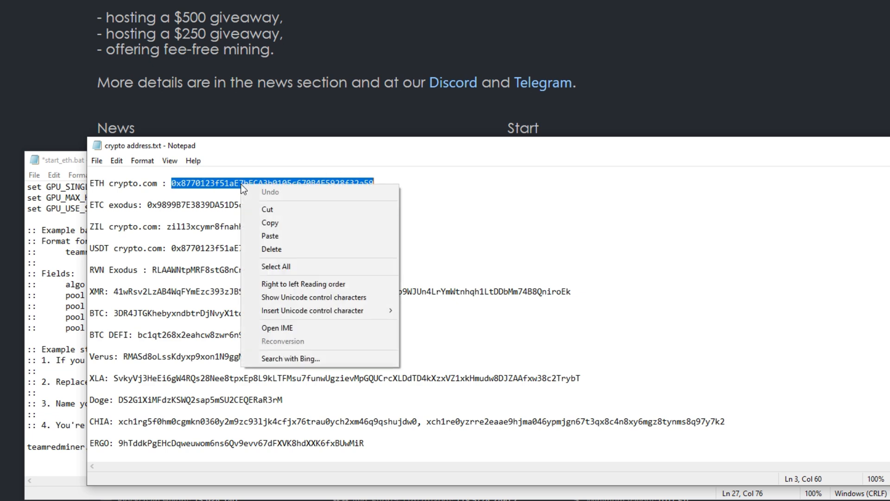
{"action": "left_click", "coordinate": [277, 223]}
{"action": "left_click", "coordinate": [889, 145]}
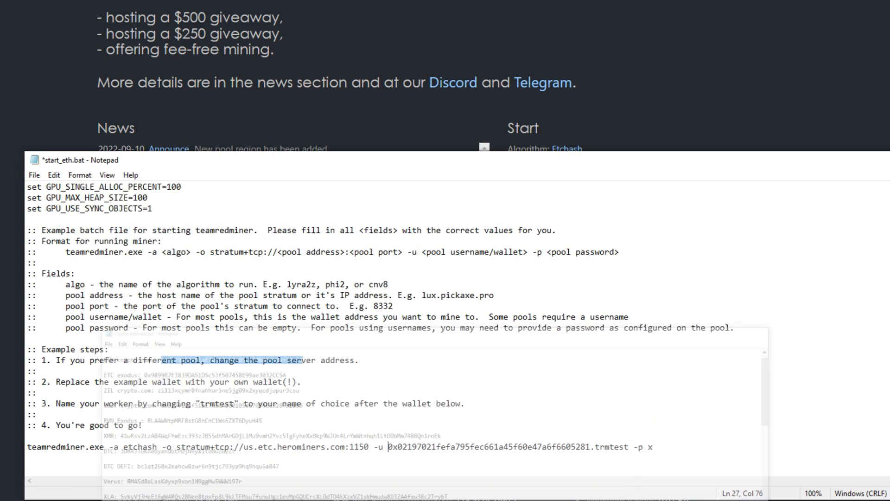
Replace the example wallet after -u in the start_eth.bat command line with the copied wallet address
{"action": "left_click", "coordinate": [594, 447]}
{"action": "key", "text": "BackSpace"}
{"action": "key", "text": "BackSpace"}
{"action": "key", "text": "BackSpace"}
{"action": "key", "text": "BackSpace"}
{"action": "key", "text": "BackSpace"}
{"action": "key", "text": "BackSpace"}
{"action": "key", "text": "BackSpace"}
{"action": "key", "text": "BackSpace"}
{"action": "key", "text": "BackSpace"}
{"action": "key", "text": "BackSpace"}
{"action": "key", "text": "BackSpace"}
{"action": "key", "text": "BackSpace"}
{"action": "key", "text": "BackSpace"}
{"action": "key", "text": "BackSpace"}
{"action": "key", "text": "BackSpace"}
{"action": "key", "text": "BackSpace"}
{"action": "key", "text": "BackSpace"}
{"action": "key", "text": "BackSpace"}
{"action": "key", "text": "BackSpace"}
{"action": "key", "text": "BackSpace"}
{"action": "key", "text": "BackSpace"}
{"action": "key", "text": "BackSpace"}
{"action": "key", "text": "BackSpace"}
{"action": "key", "text": "BackSpace"}
{"action": "key", "text": "BackSpace"}
{"action": "key", "text": "BackSpace"}
{"action": "key", "text": "BackSpace"}
{"action": "key", "text": "BackSpace"}
{"action": "key", "text": "BackSpace"}
{"action": "key", "text": "BackSpace"}
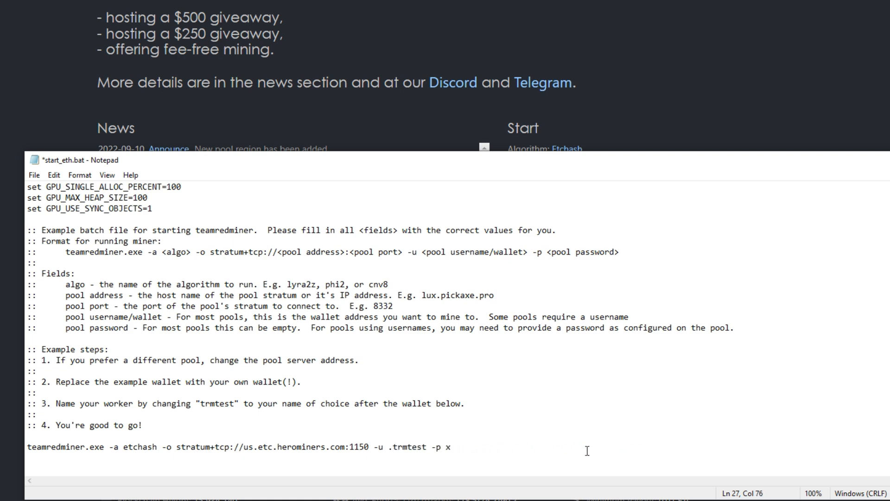
{"action": "key", "text": "ctrl+v"}
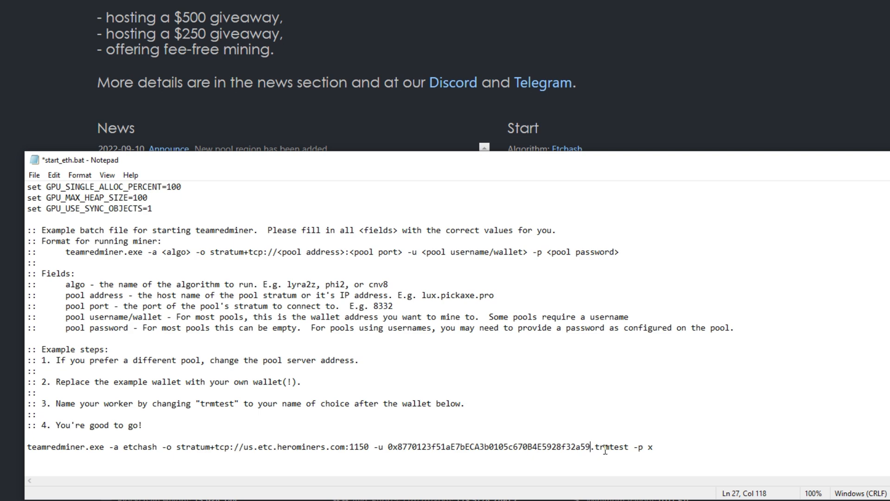
Change the worker name after the wallet address in the command line to RabidWS
{"action": "left_click", "coordinate": [629, 447]}
{"action": "key", "text": "BackSpace"}
{"action": "key", "text": "BackSpace"}
{"action": "key", "text": "BackSpace"}
{"action": "key", "text": "BackSpace"}
{"action": "key", "text": "BackSpace"}
{"action": "key", "text": "BackSpace"}
{"action": "key", "text": "BackSpace"}
{"action": "type", "text": "RabidWS"}
Save the edited batch file in the teamredminer folder as start_etcherominers.bat with the file type All Files
{"action": "left_click", "coordinate": [35, 175]}
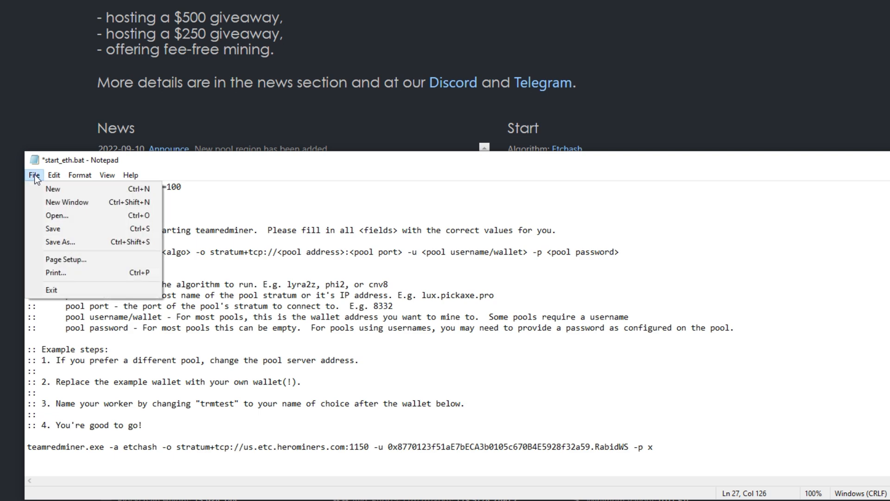
{"action": "left_click", "coordinate": [52, 241]}
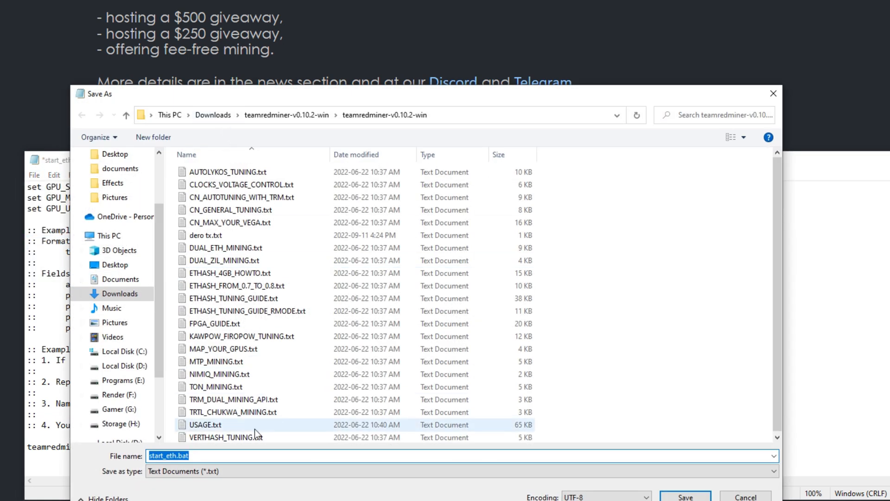
{"action": "left_click", "coordinate": [176, 456]}
{"action": "key", "text": "BackSpace"}
{"action": "key", "text": "BackSpace"}
{"action": "key", "text": "BackSpace"}
{"action": "type", "text": "etcherominers"}
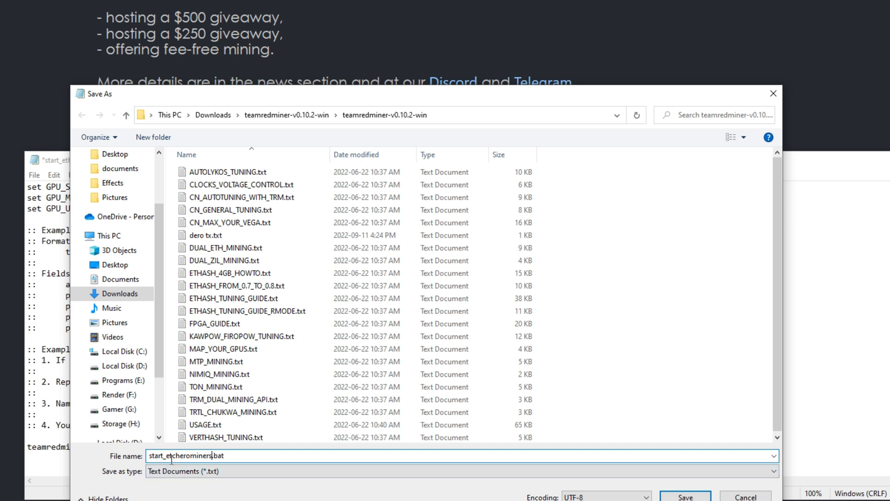
{"action": "left_click", "coordinate": [210, 474]}
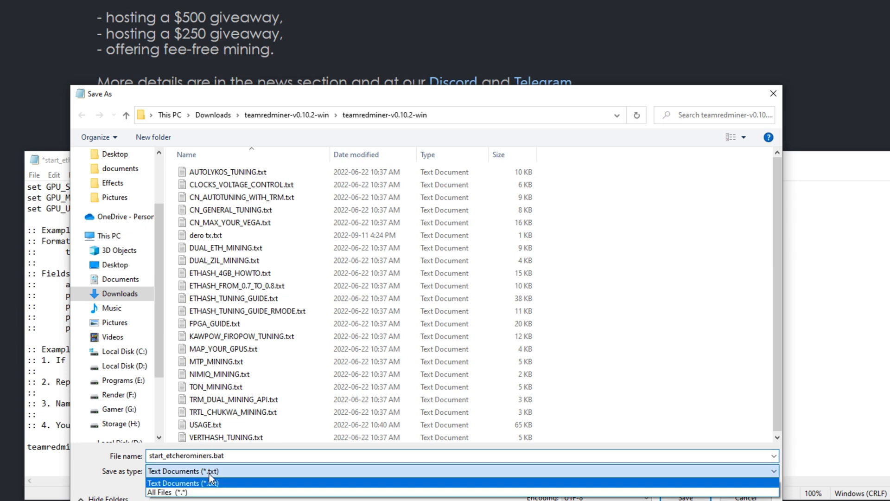
{"action": "left_click", "coordinate": [180, 493]}
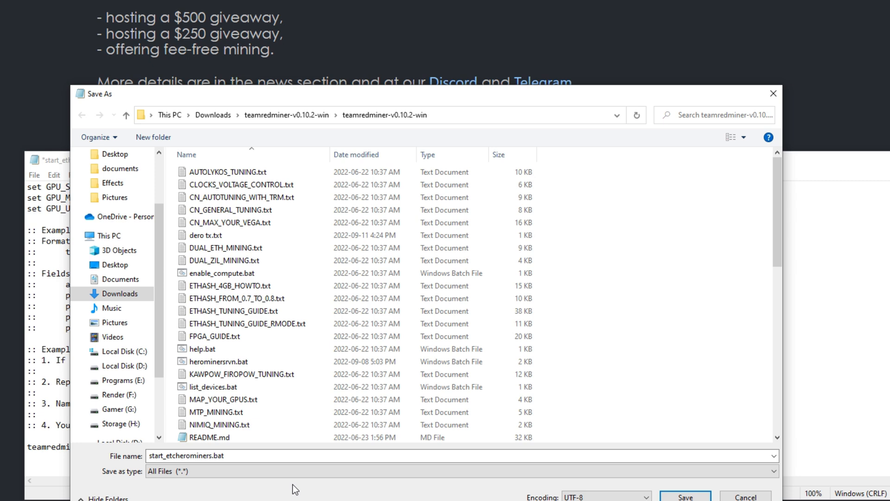
{"action": "left_click", "coordinate": [685, 497]}
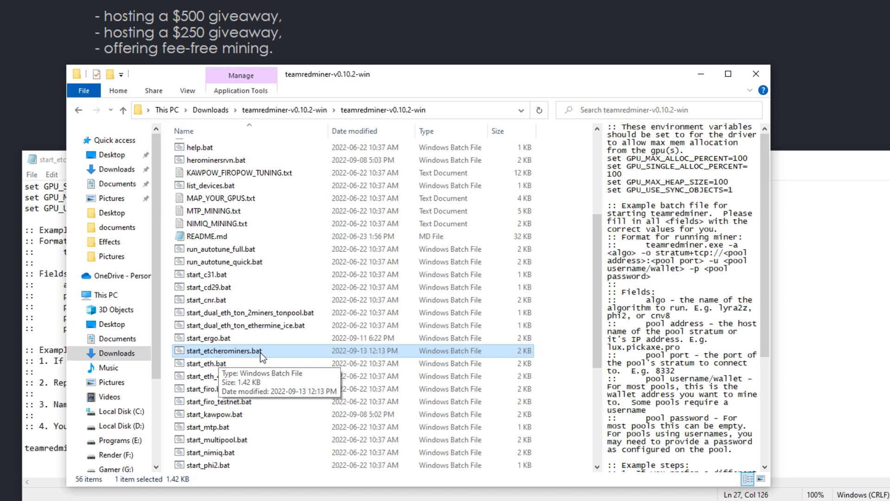
Open the compatibility properties of teamredminer.exe and accept them with running as an administrator enabled
{"action": "scroll", "coordinate": [258, 352], "scroll_direction": "down", "scroll_amount": 5}
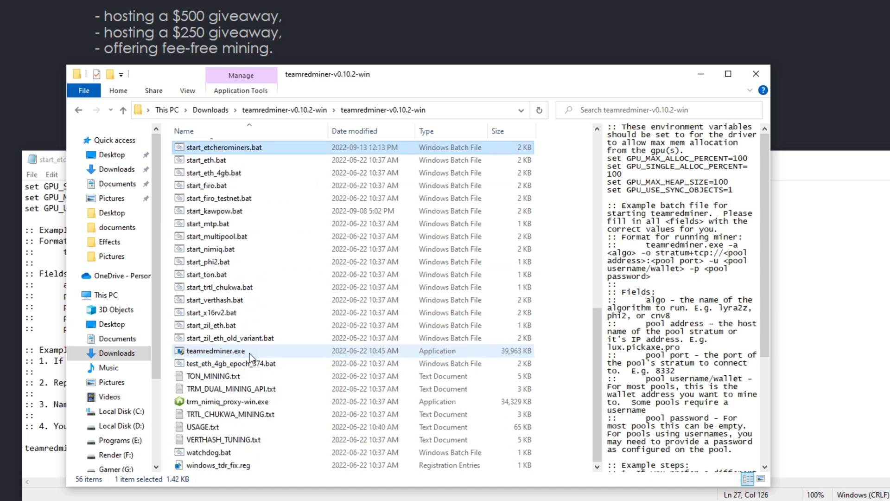
{"action": "right_click", "coordinate": [204, 352]}
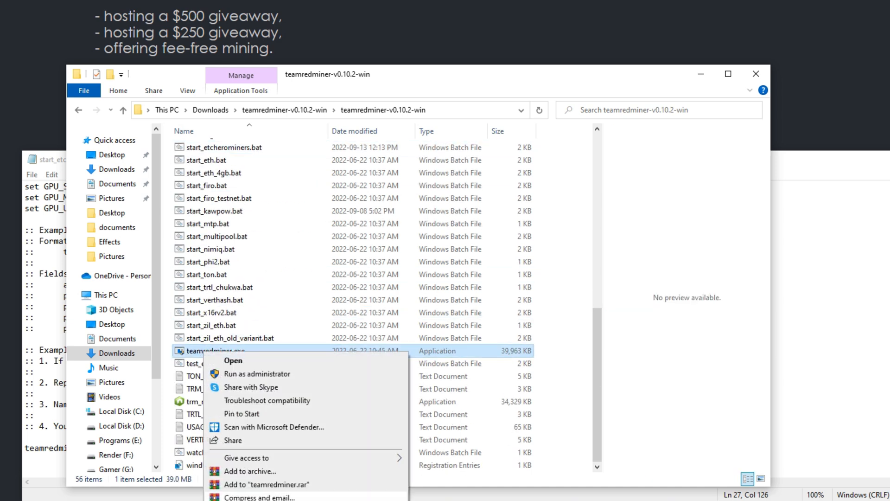
{"action": "left_click", "coordinate": [232, 500]}
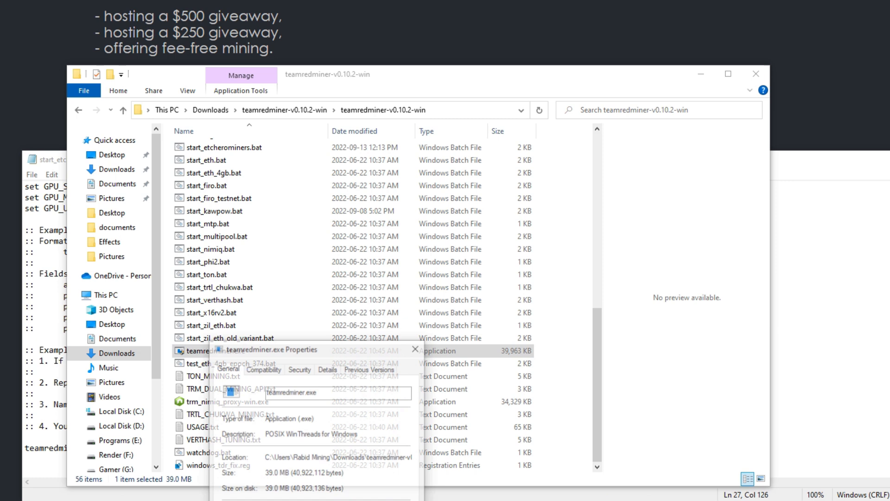
{"action": "left_click", "coordinate": [261, 370]}
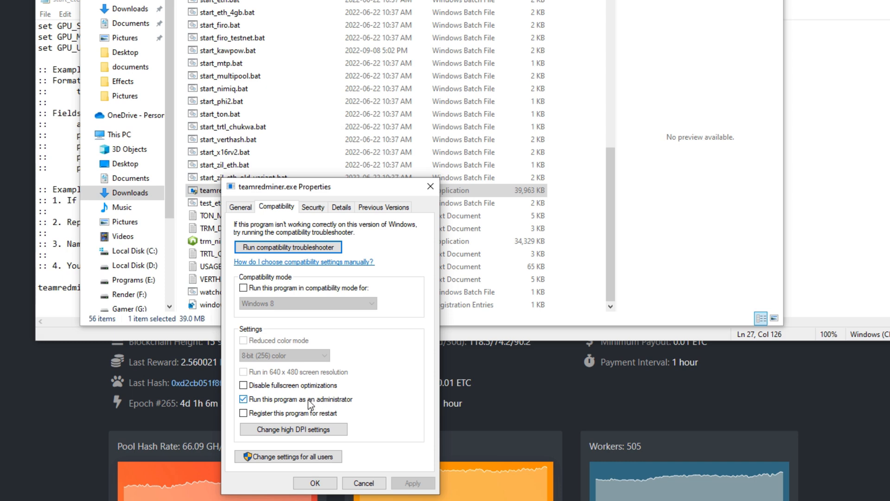
{"action": "left_click", "coordinate": [320, 483]}
Run start_etcherominers.bat with teamredminer.exe allowed to make changes to the device, and interrupt the miner
{"action": "scroll", "coordinate": [331, 153], "scroll_direction": "up", "scroll_amount": 8}
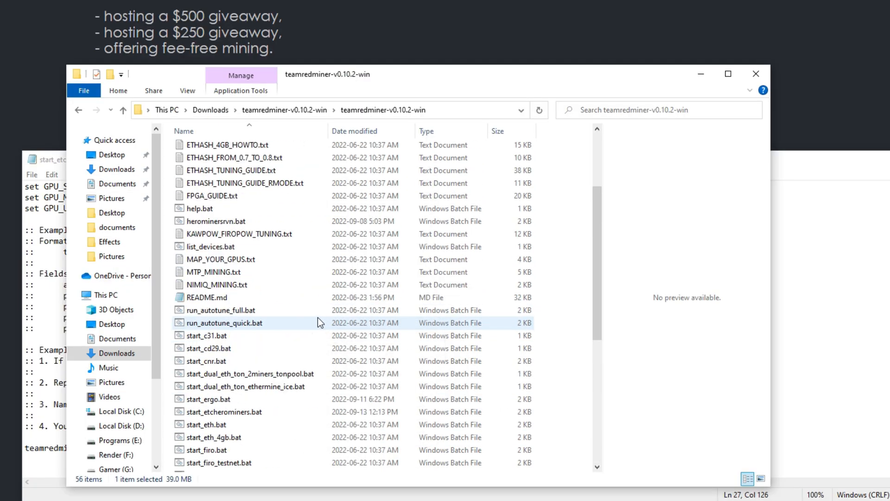
{"action": "scroll", "coordinate": [318, 319], "scroll_direction": "up", "scroll_amount": 4}
{"action": "scroll", "coordinate": [319, 322], "scroll_direction": "down", "scroll_amount": 5}
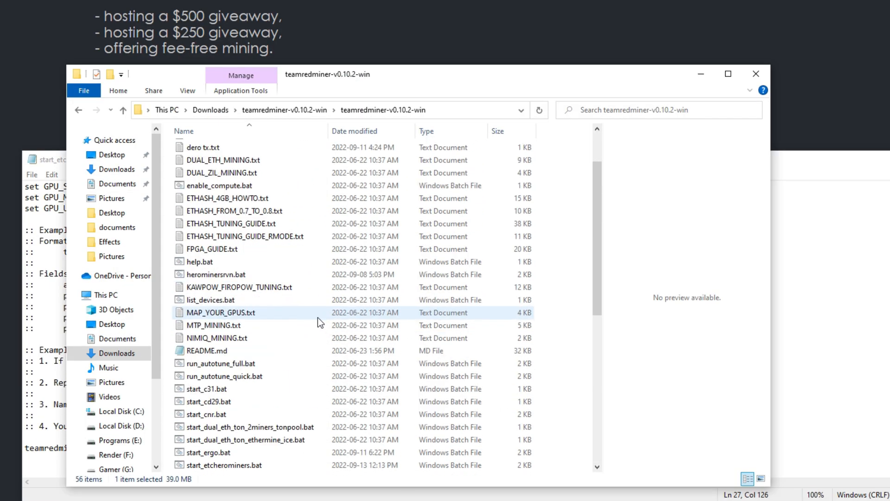
{"action": "scroll", "coordinate": [318, 317], "scroll_direction": "down", "scroll_amount": 1}
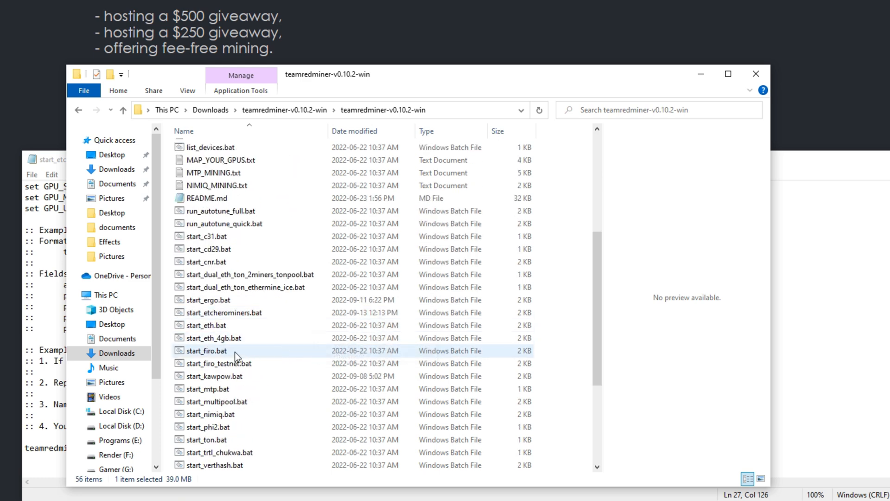
{"action": "left_click", "coordinate": [224, 313]}
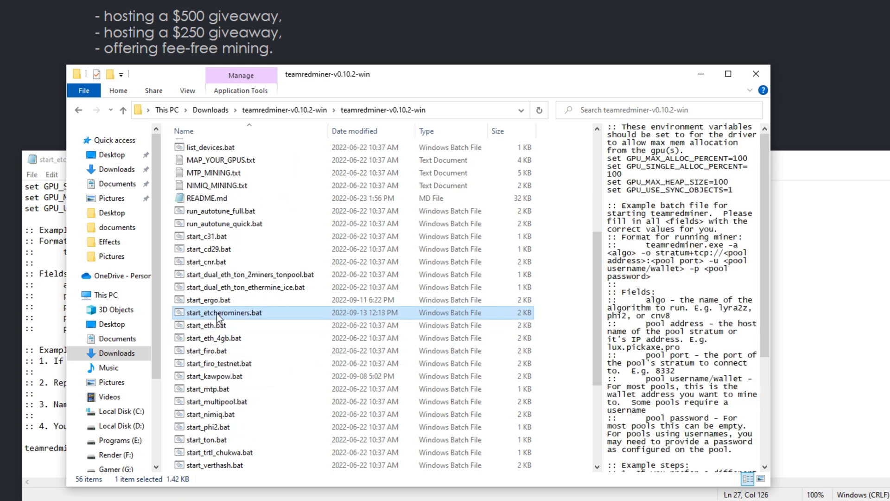
{"action": "double_click", "coordinate": [216, 313]}
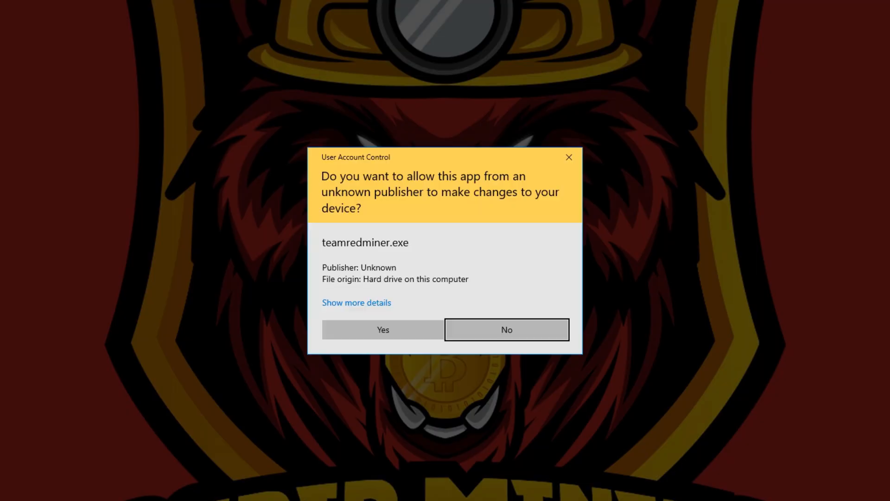
{"action": "left_click", "coordinate": [369, 333]}
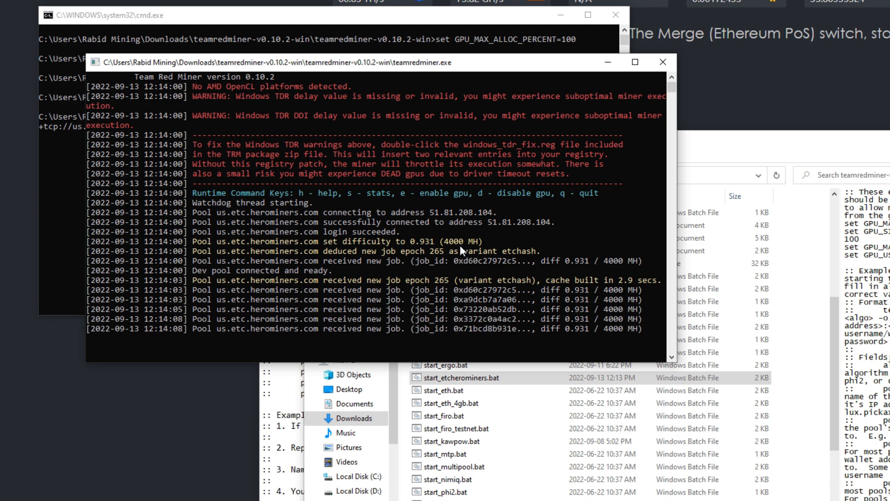
{"action": "key", "text": "ctrl+c"}
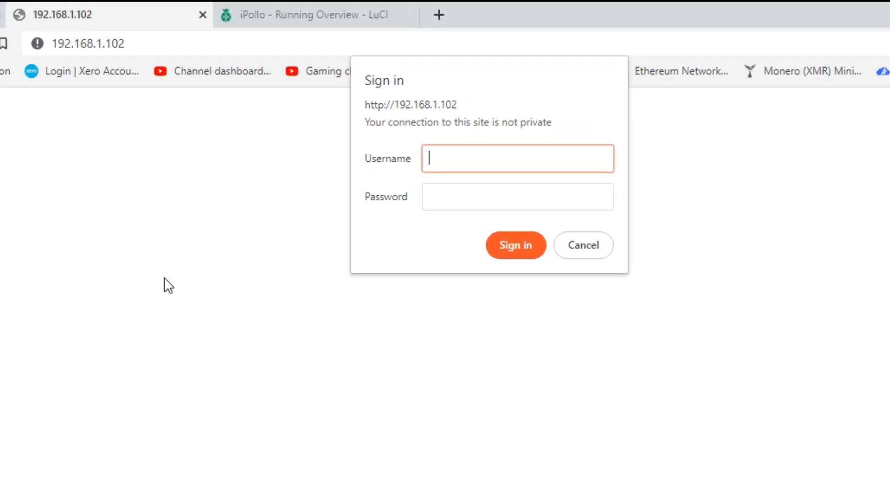
Sign in to the miner's web interface at 192.168.1.102 with its username and password
{"action": "type", "text": "root"}
{"action": "key", "text": "Tab"}
{"action": "type", "text": "root"}
{"action": "left_click", "coordinate": [502, 247]}
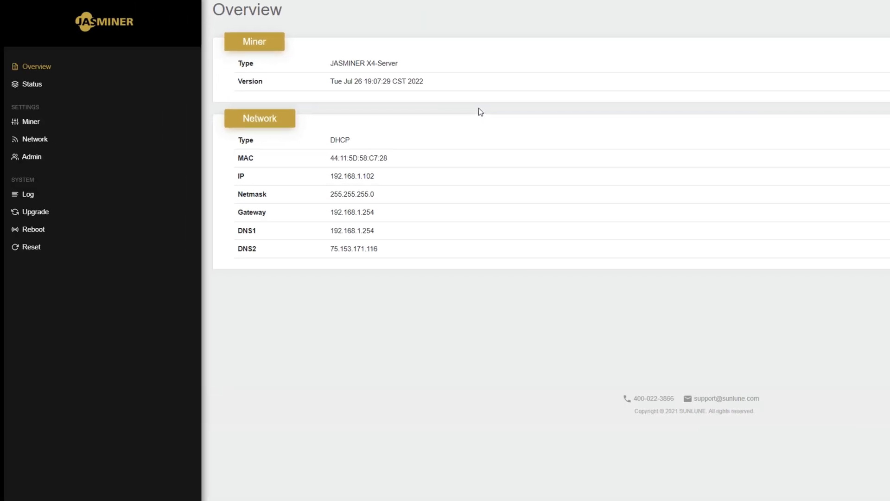
Open the Jasminer's miner settings and clear the URL of Pool 1
{"action": "left_click", "coordinate": [37, 127]}
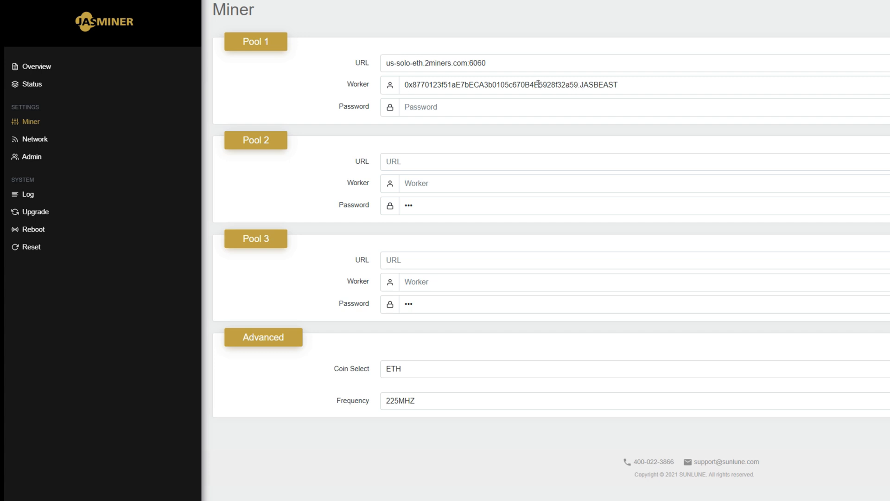
{"action": "left_click", "coordinate": [490, 63]}
{"action": "left_click_drag", "start_coordinate": [490, 63], "coordinate": [360, 65]}
{"action": "key", "text": "BackSpace"}
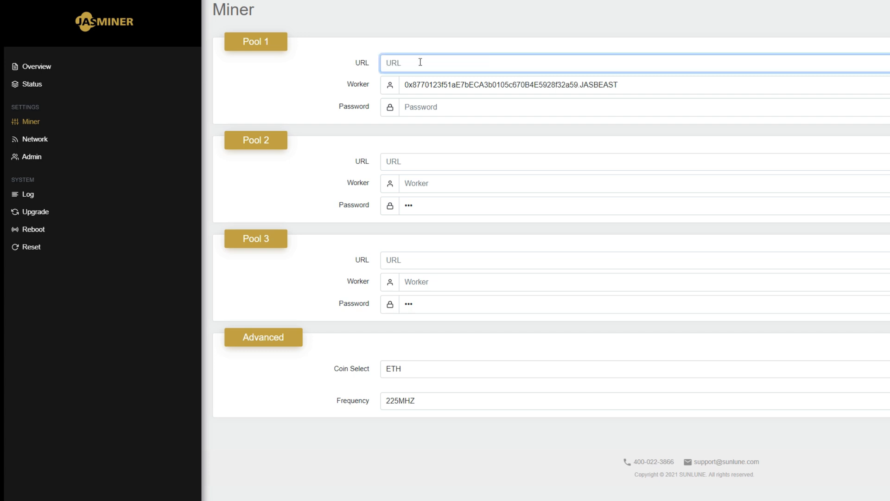
{"action": "key", "text": "ctrl+v"}
{"action": "left_click_drag", "start_coordinate": [440, 63], "coordinate": [350, 64]}
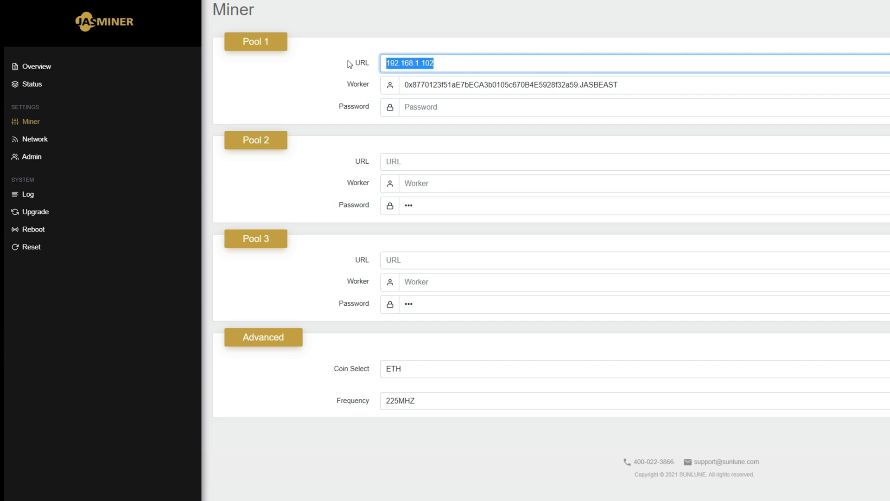
{"action": "key", "text": "BackSpace"}
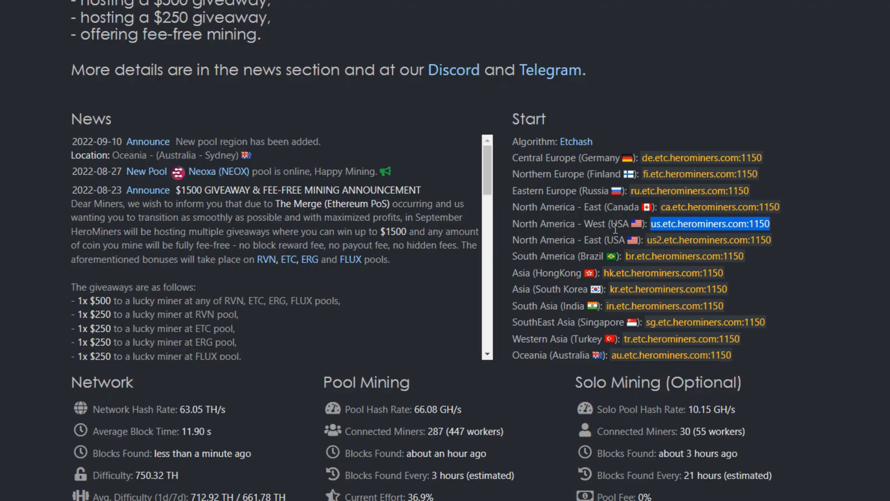
Copy the North America - West address us.etc.herominers.com:1150 from the HeroMiners page and paste it as the Jasminer's Pool 1 URL
{"action": "right_click", "coordinate": [680, 225]}
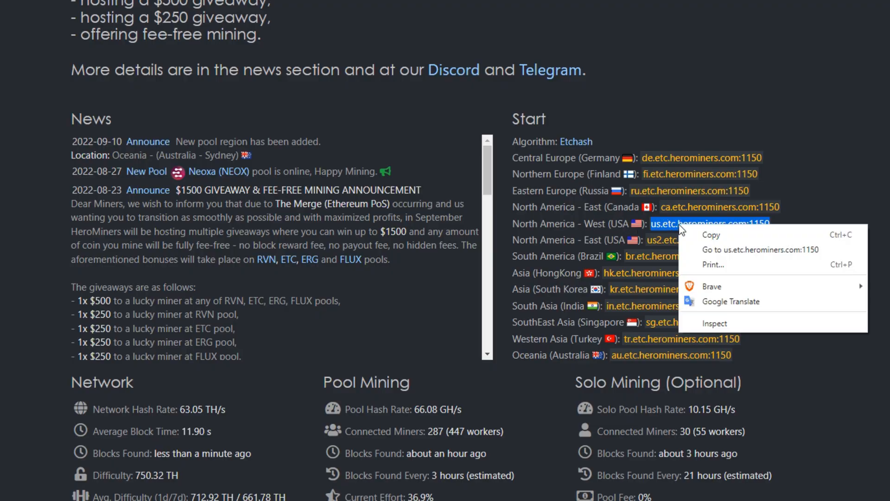
{"action": "left_click", "coordinate": [709, 235]}
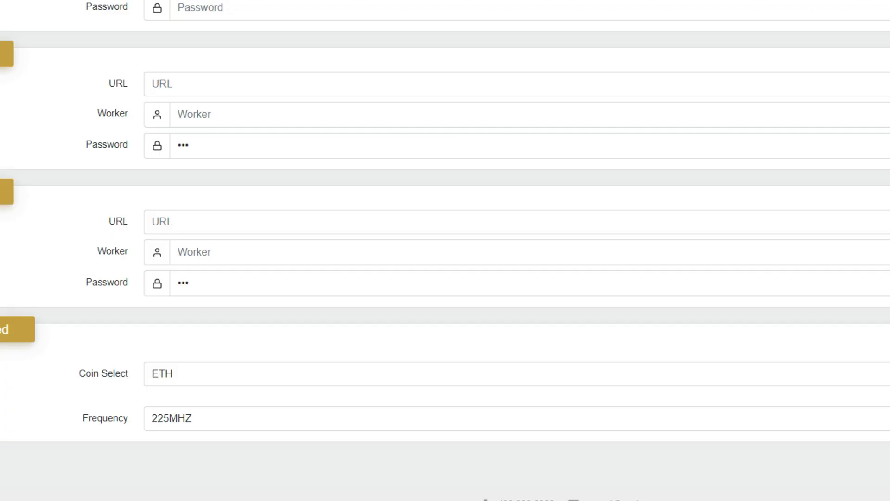
{"action": "left_click", "coordinate": [248, 86]}
{"action": "key", "text": "ctrl+v"}
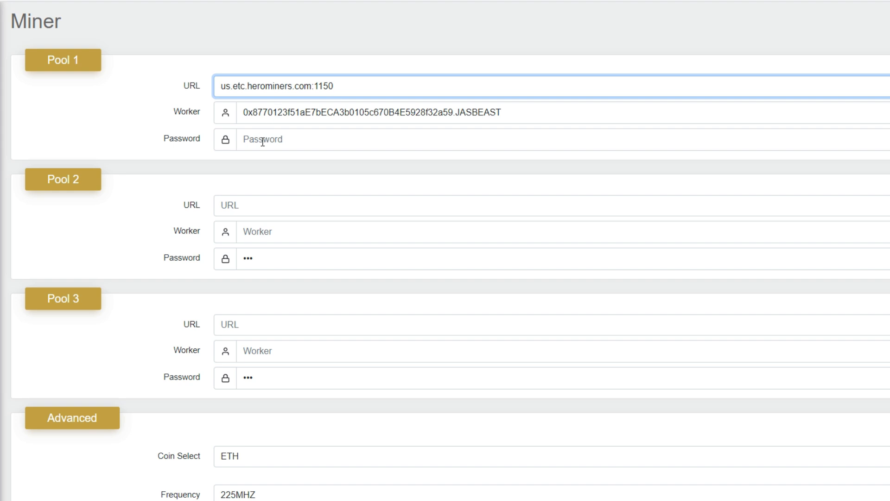
Examine the wallet address and the worker name that make up the Pool 1 worker entry
{"action": "left_click", "coordinate": [281, 140]}
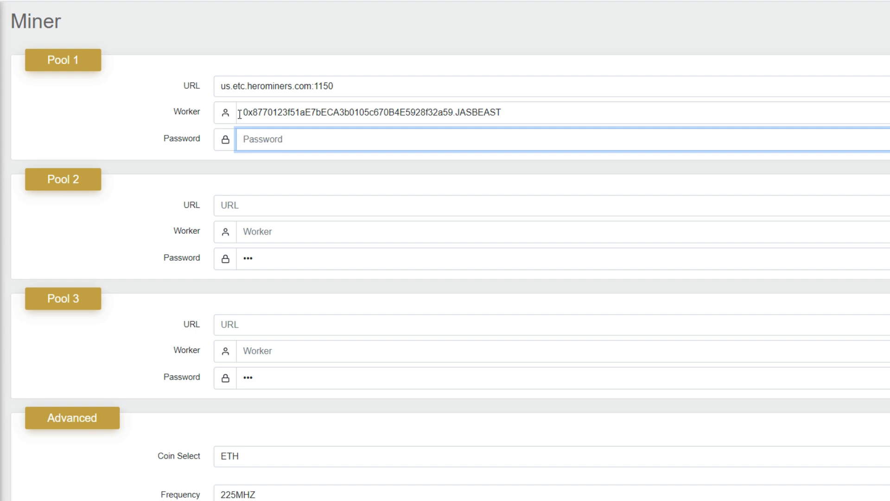
{"action": "left_click_drag", "start_coordinate": [242, 113], "coordinate": [503, 114]}
{"action": "left_click", "coordinate": [454, 114]}
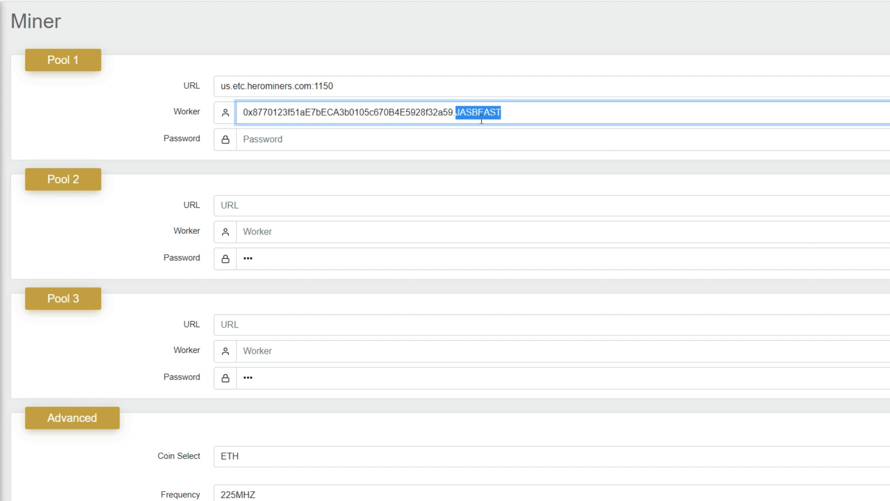
{"action": "left_click", "coordinate": [509, 112]}
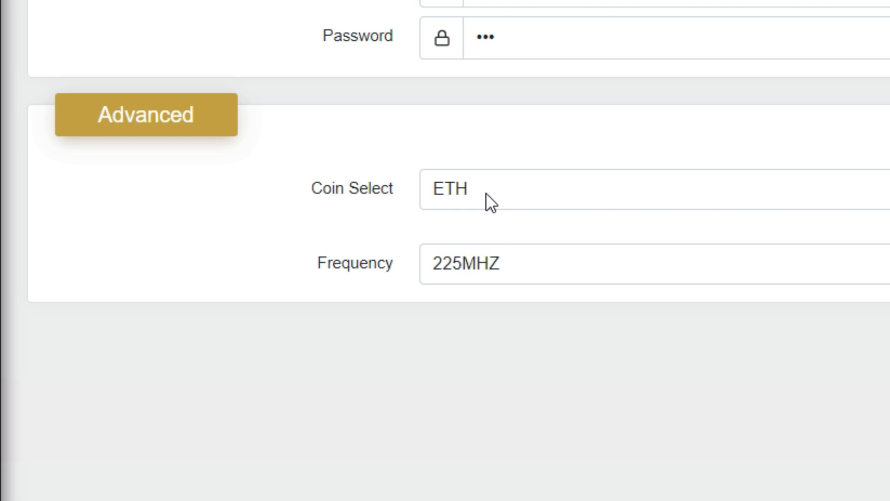
Select ETC as the coin in the advanced settings and check the available frequency options
{"action": "left_click", "coordinate": [485, 191]}
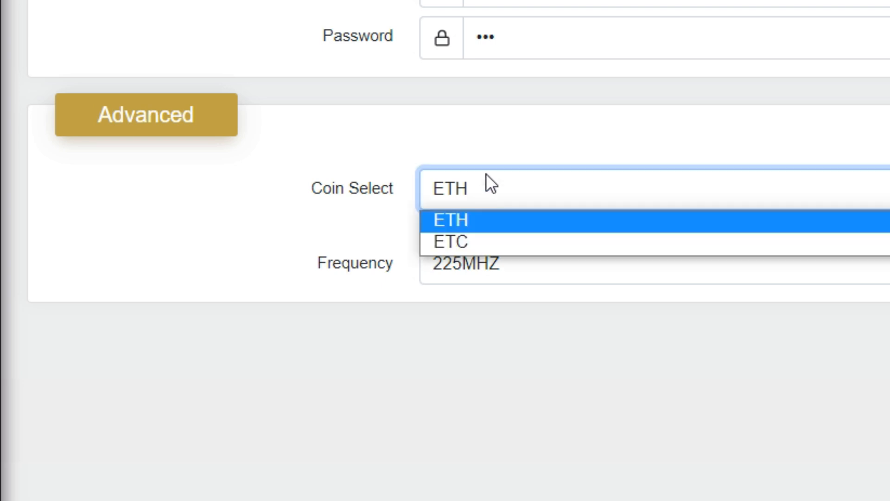
{"action": "left_click", "coordinate": [455, 243]}
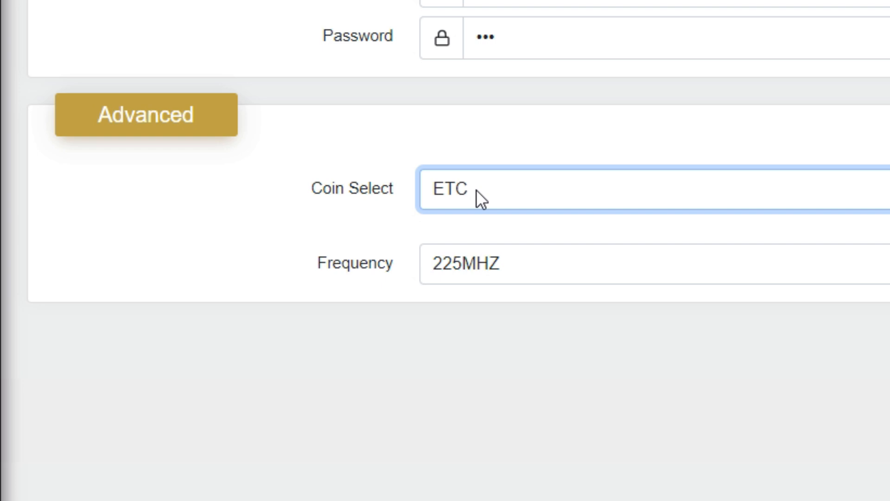
{"action": "left_click", "coordinate": [520, 266]}
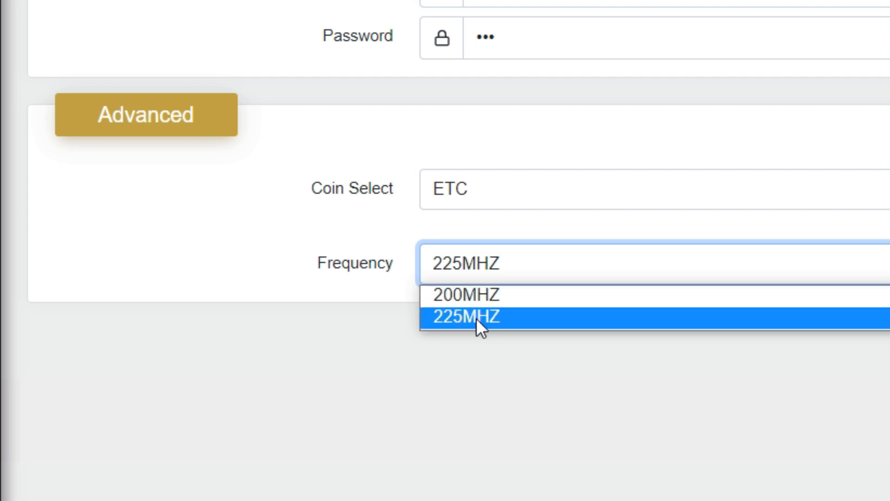
{"action": "left_click", "coordinate": [333, 292]}
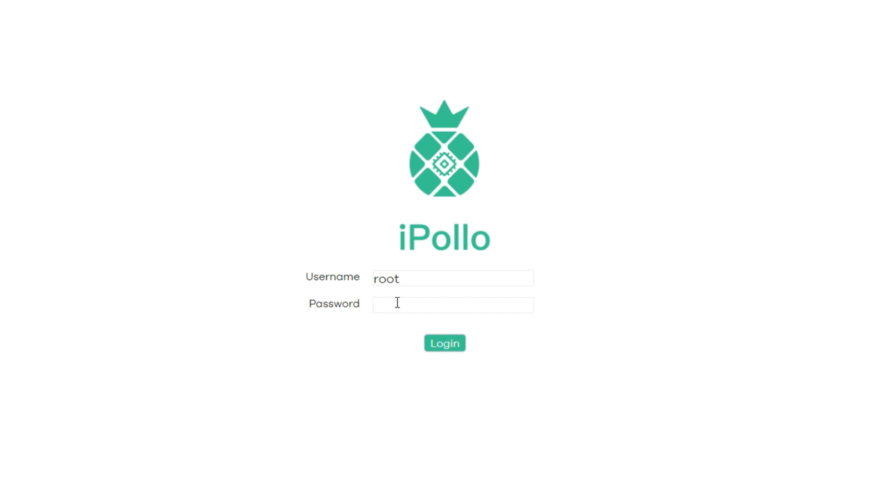
Sign in to the iPollo miner's web interface with its password and open the miner configuration
{"action": "type", "text": "root"}
{"action": "left_click", "coordinate": [440, 346]}
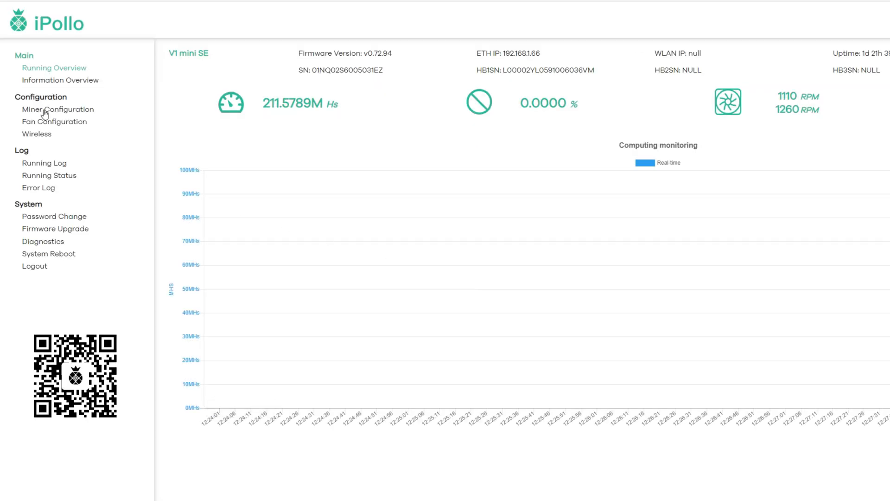
{"action": "left_click", "coordinate": [65, 111]}
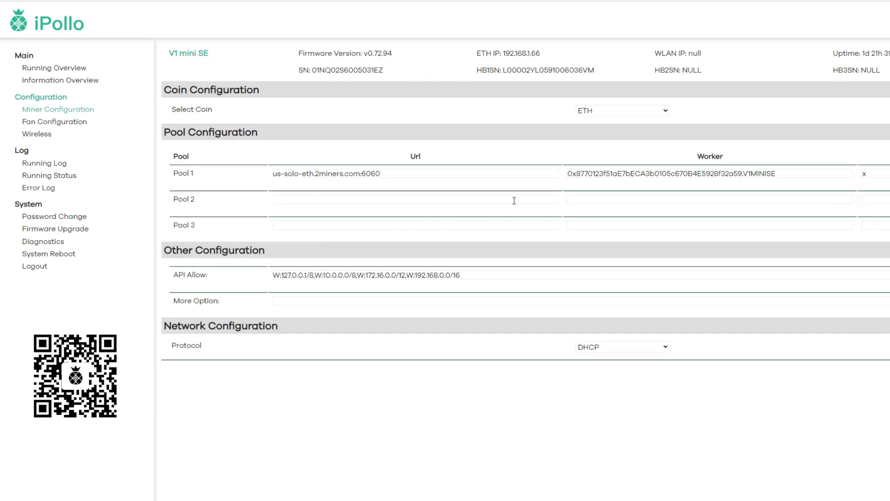
{"action": "left_click", "coordinate": [666, 111]}
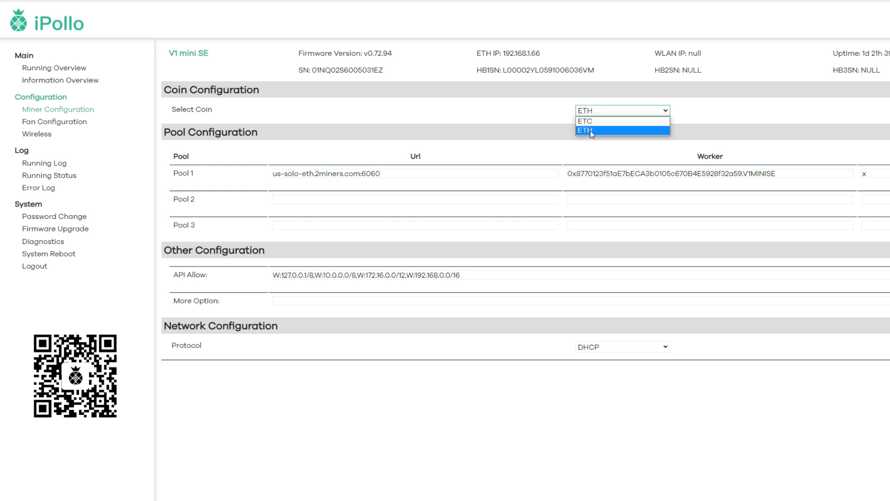
{"action": "left_click", "coordinate": [667, 111]}
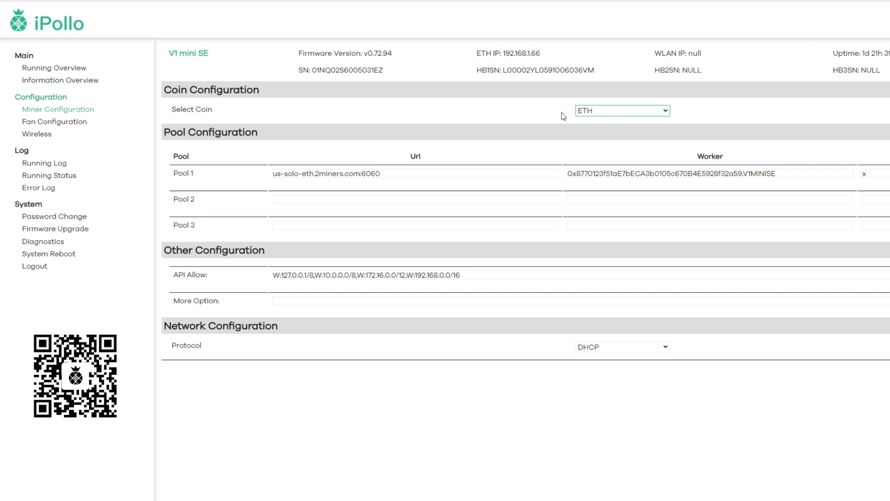
{"action": "left_click", "coordinate": [620, 113]}
{"action": "left_click", "coordinate": [608, 126]}
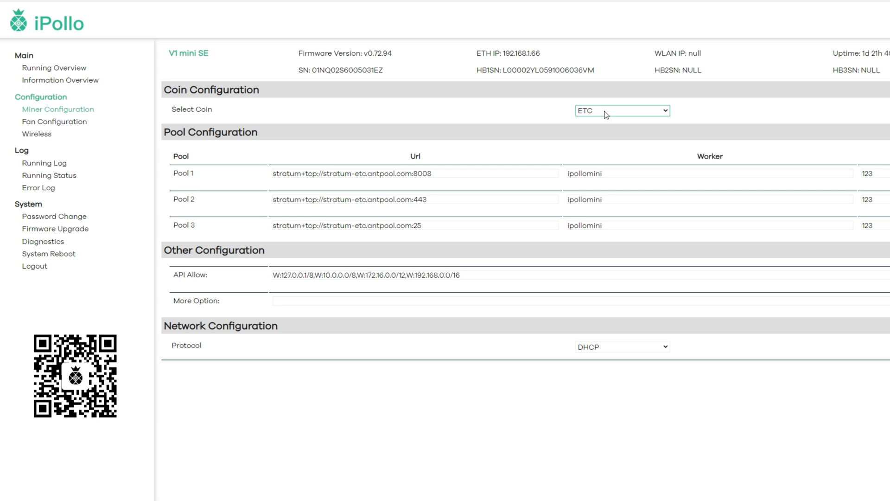
{"action": "left_click", "coordinate": [606, 115]}
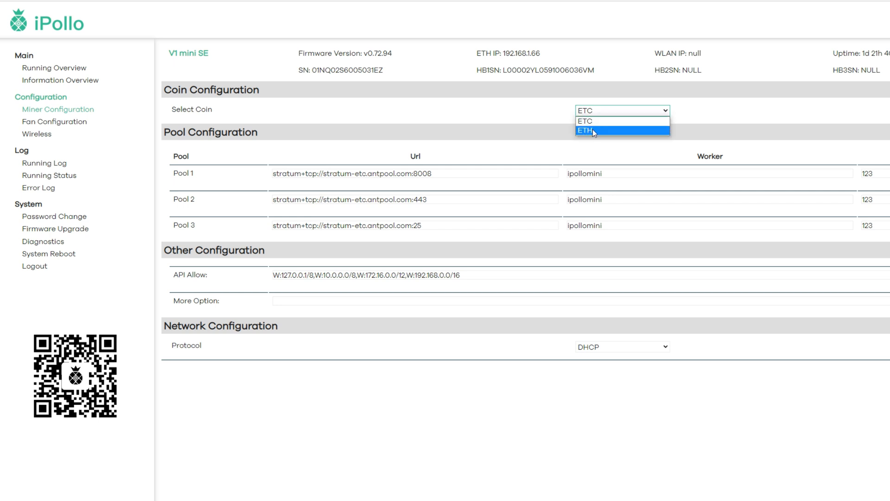
{"action": "left_click", "coordinate": [593, 130]}
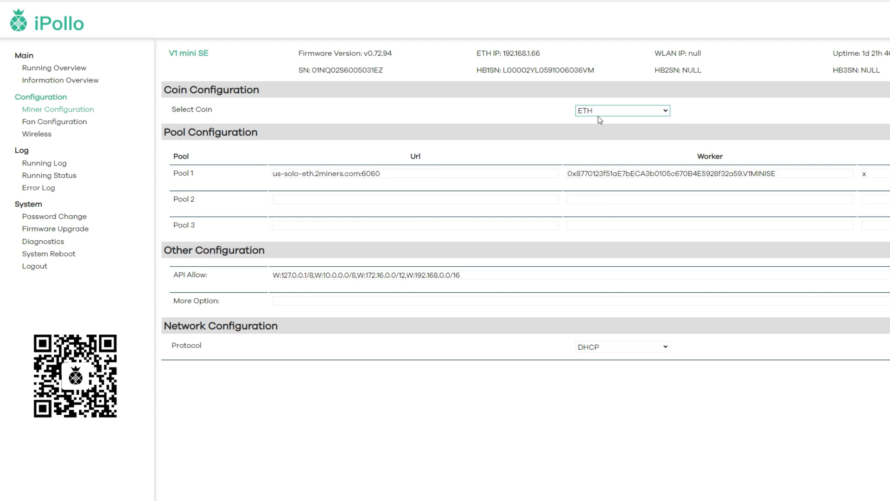
Select ETC as the coin and clear the default URLs of all three pools
{"action": "left_click", "coordinate": [597, 113]}
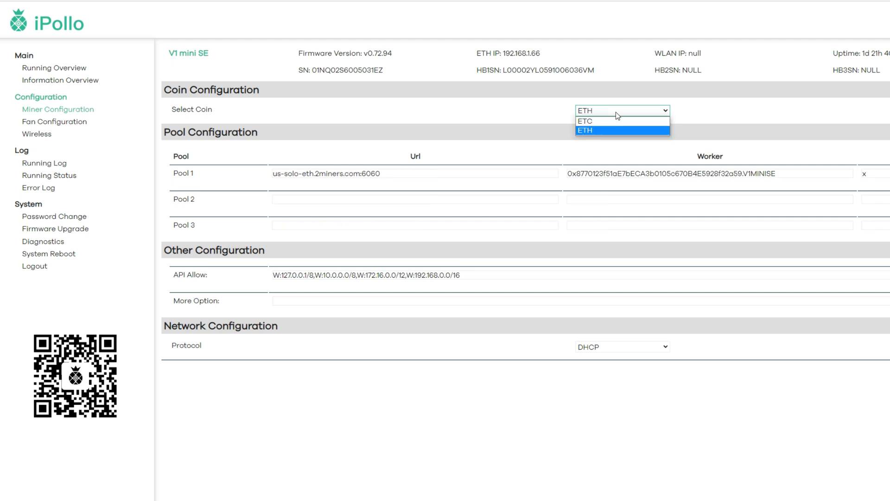
{"action": "left_click", "coordinate": [599, 121]}
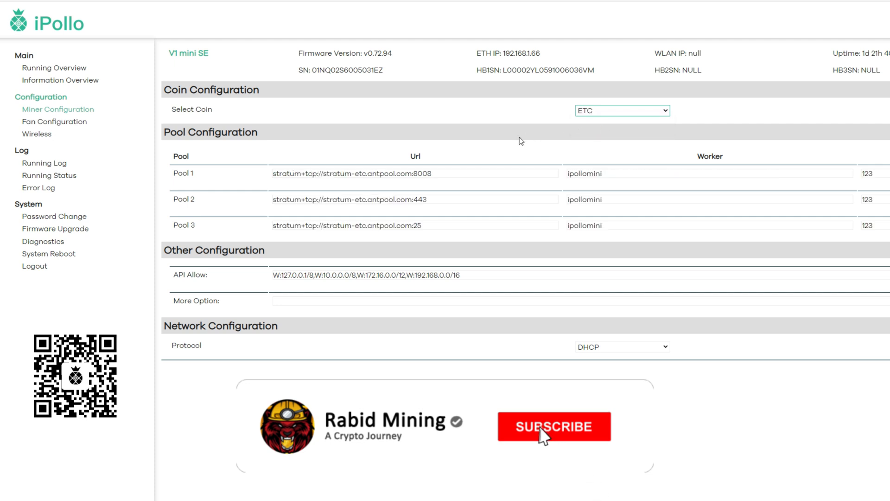
{"action": "left_click_drag", "start_coordinate": [446, 176], "coordinate": [292, 181]}
{"action": "key", "text": "BackSpace"}
{"action": "left_click_drag", "start_coordinate": [431, 201], "coordinate": [274, 200]}
{"action": "key", "text": "BackSpace"}
{"action": "left_click_drag", "start_coordinate": [423, 225], "coordinate": [274, 226]}
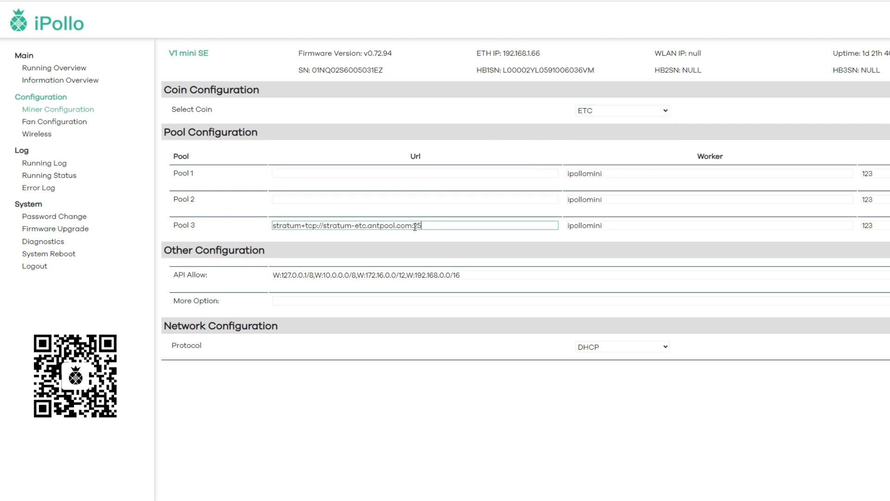
{"action": "key", "text": "BackSpace"}
Clear the default worker and password entries of all three pools
{"action": "left_click_drag", "start_coordinate": [605, 226], "coordinate": [548, 226]}
{"action": "key", "text": "BackSpace"}
{"action": "left_click", "coordinate": [614, 201]}
{"action": "double_click", "coordinate": [457, 198]}
{"action": "key", "text": "BackSpace"}
{"action": "double_click", "coordinate": [487, 171]}
{"action": "key", "text": "BackSpace"}
{"action": "double_click", "coordinate": [731, 172]}
{"action": "key", "text": "BackSpace"}
{"action": "double_click", "coordinate": [718, 198]}
{"action": "key", "text": "BackSpace"}
{"action": "double_click", "coordinate": [732, 227]}
{"action": "key", "text": "BackSpace"}
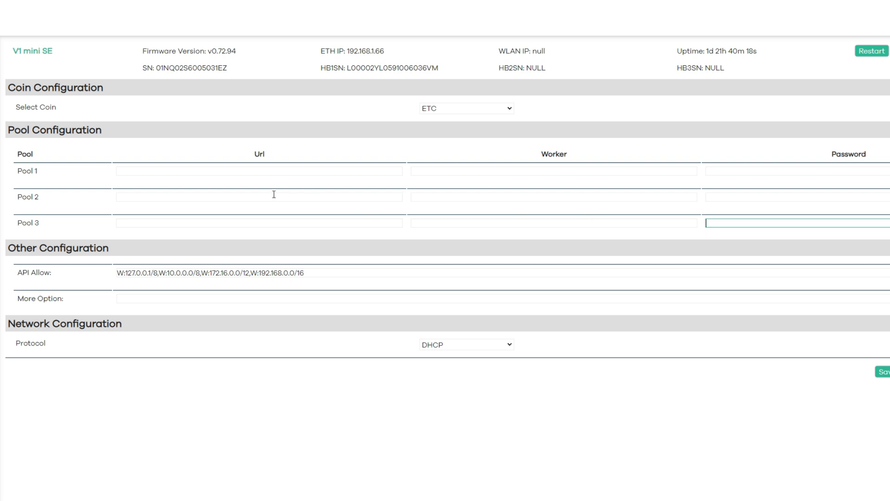
Set Pool 1's URL to us.etc.herominers.com:1150 and its worker to the wallet address followed by .V1ETCMINI
{"action": "left_click", "coordinate": [140, 171]}
{"action": "key", "text": "ctrl+v"}
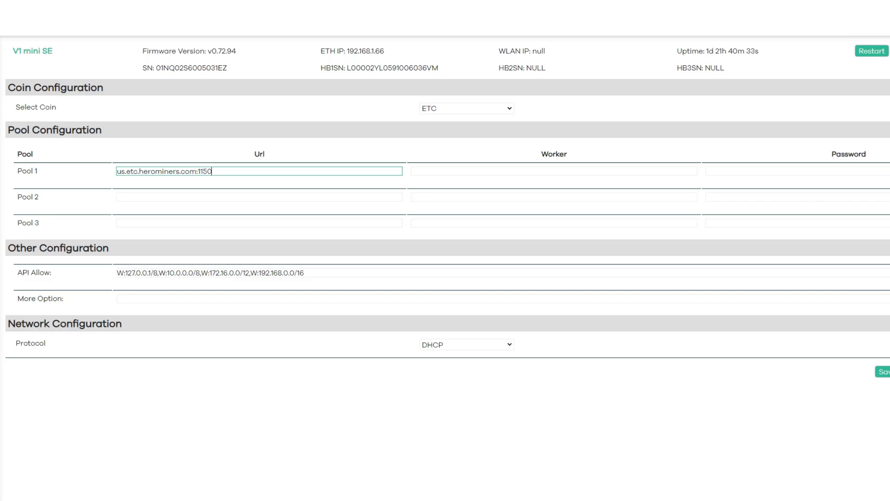
{"action": "left_click", "coordinate": [480, 170]}
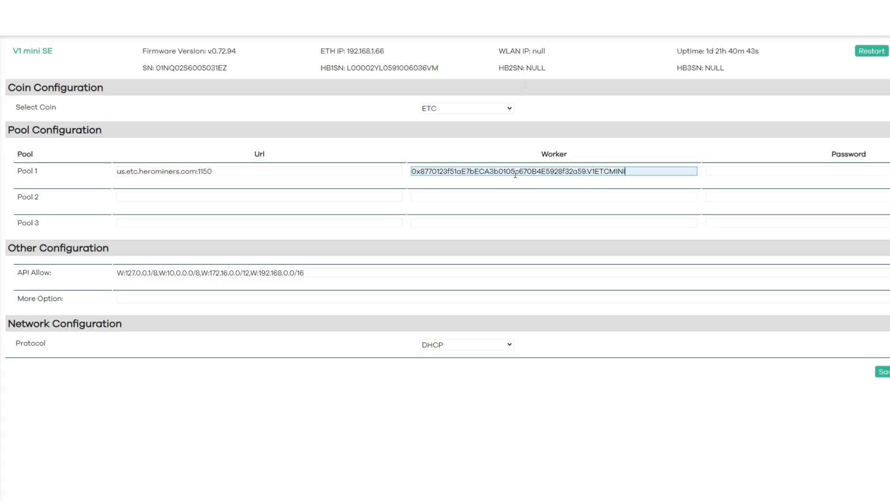
Check the wallet address and the worker name in Pool 1's worker entry, and fill in the pool password
{"action": "left_click", "coordinate": [419, 172]}
{"action": "left_click_drag", "start_coordinate": [412, 173], "coordinate": [587, 173]}
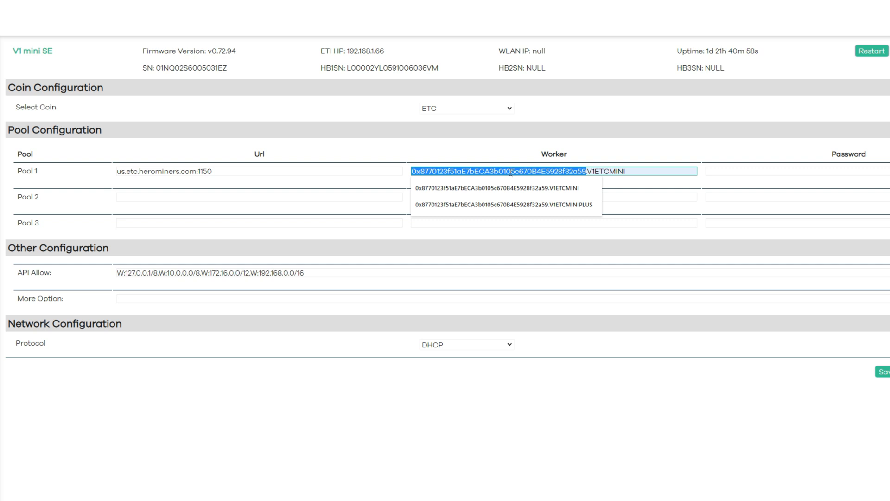
{"action": "left_click", "coordinate": [481, 154]}
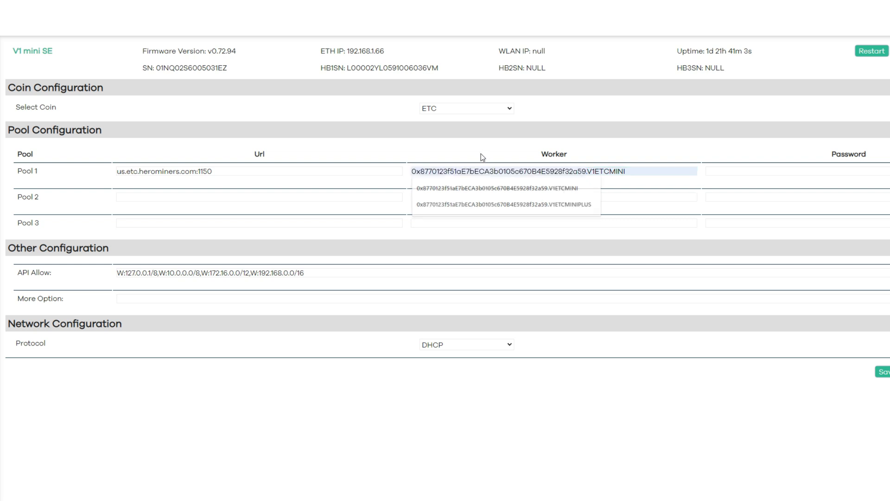
{"action": "left_click_drag", "start_coordinate": [589, 173], "coordinate": [629, 171]}
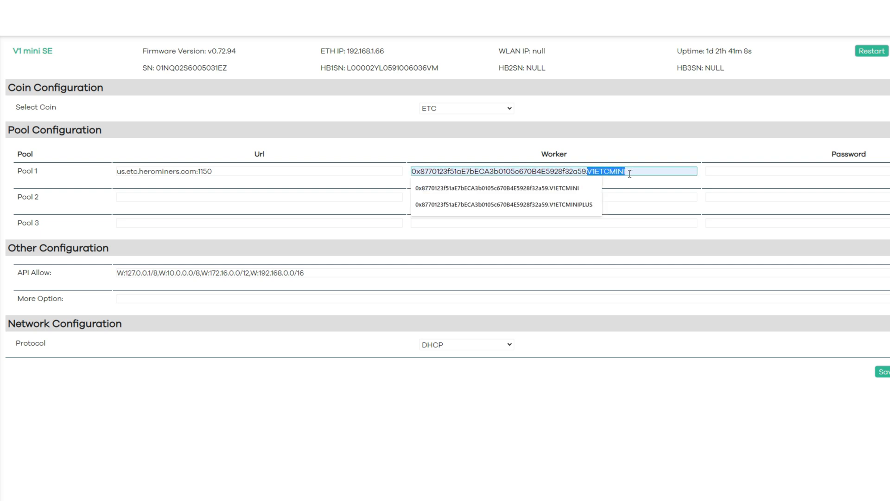
{"action": "left_click", "coordinate": [634, 171]}
{"action": "left_click", "coordinate": [782, 172]}
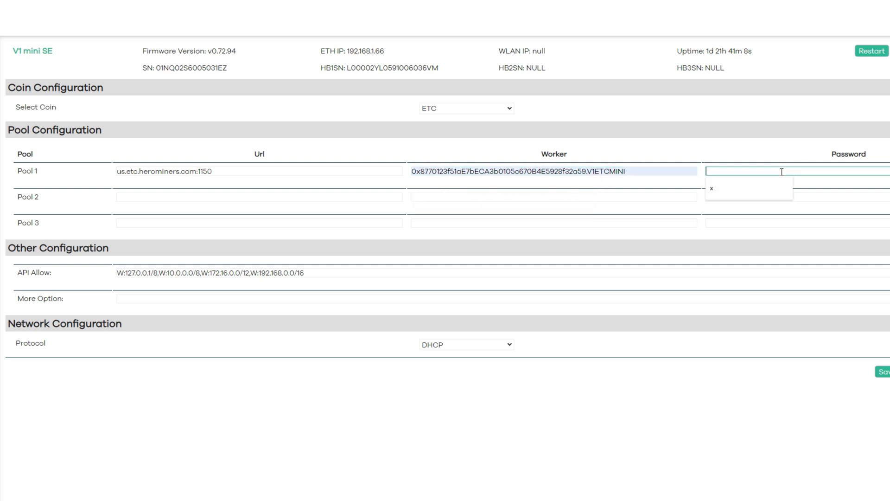
{"action": "left_click", "coordinate": [725, 192]}
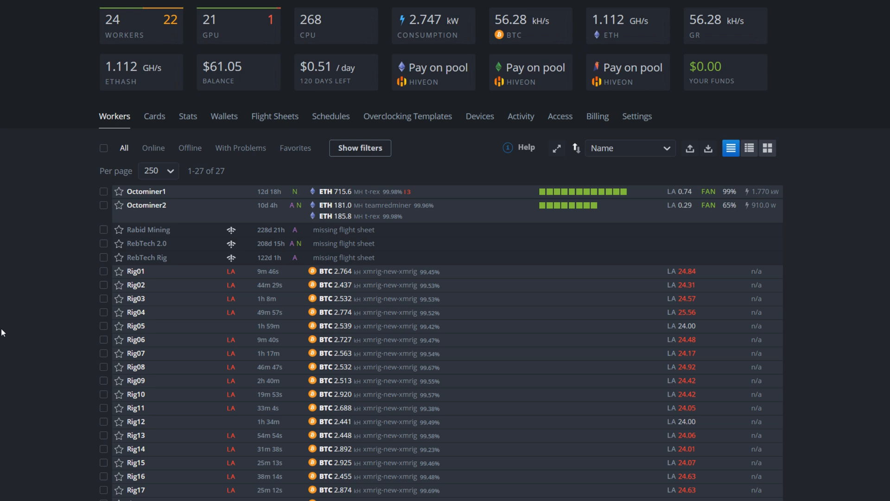
Start a new wallet in Hive OS with ETC as its coin
{"action": "left_click", "coordinate": [226, 122]}
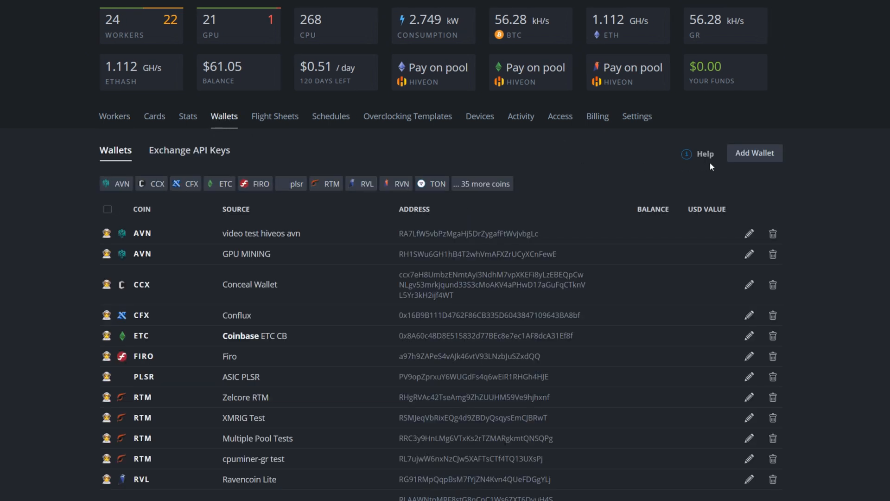
{"action": "left_click", "coordinate": [758, 153]}
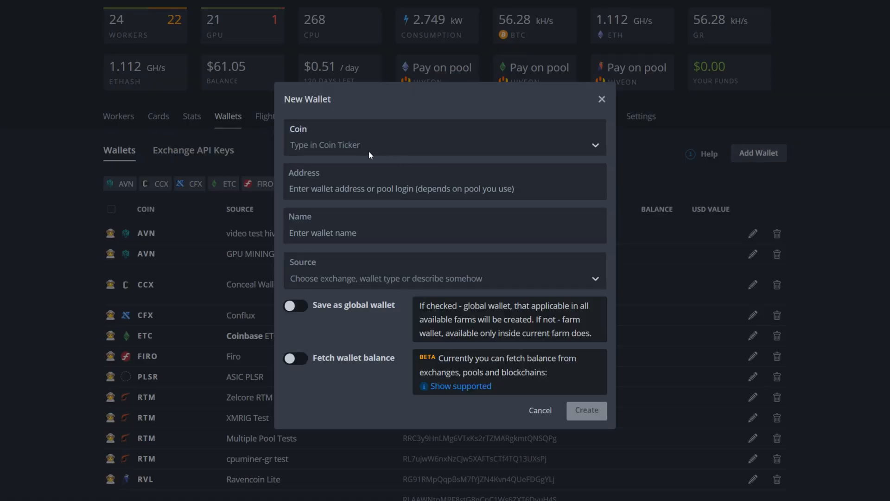
{"action": "left_click", "coordinate": [347, 144]}
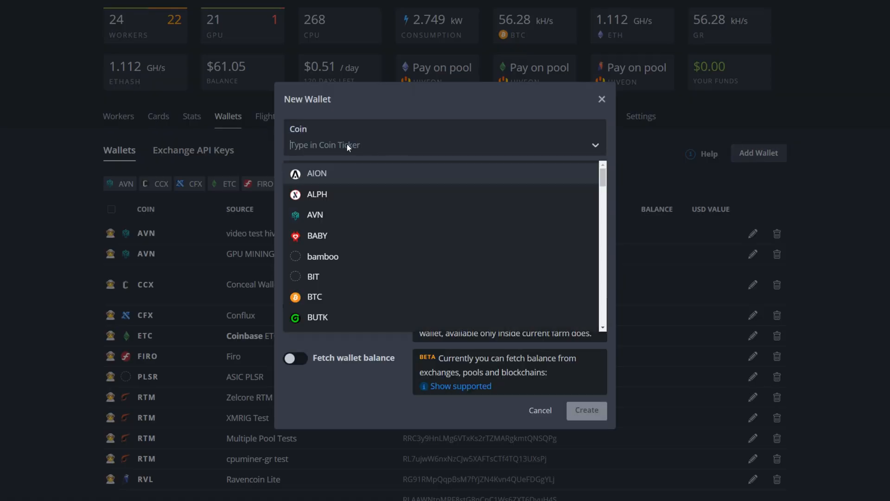
{"action": "type", "text": "et"}
{"action": "left_click", "coordinate": [320, 198]}
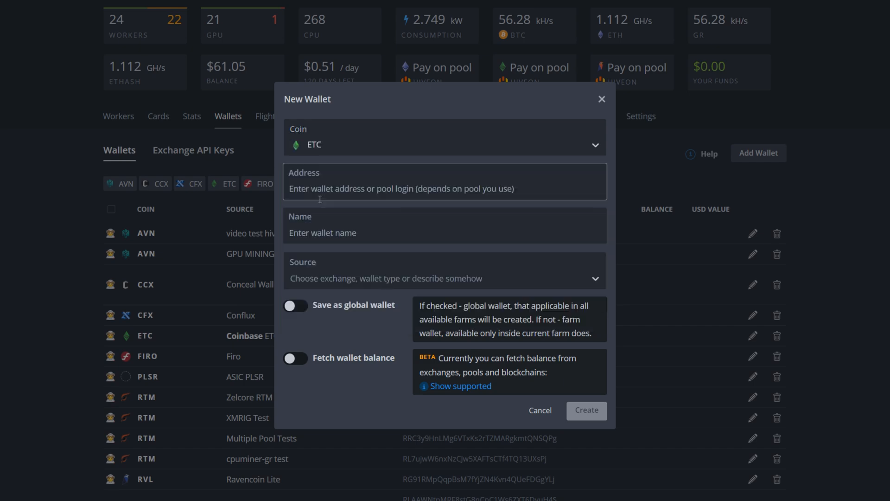
Copy the ETH crypto.com wallet address from crypto address.txt and paste it as the new wallet's address
{"action": "left_click", "coordinate": [321, 188]}
{"action": "key", "text": "alt+Tab"}
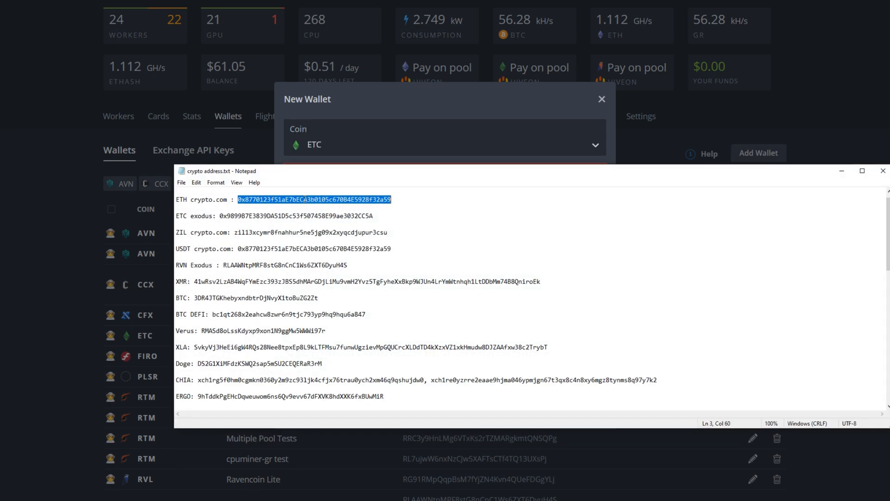
{"action": "right_click", "coordinate": [299, 199]}
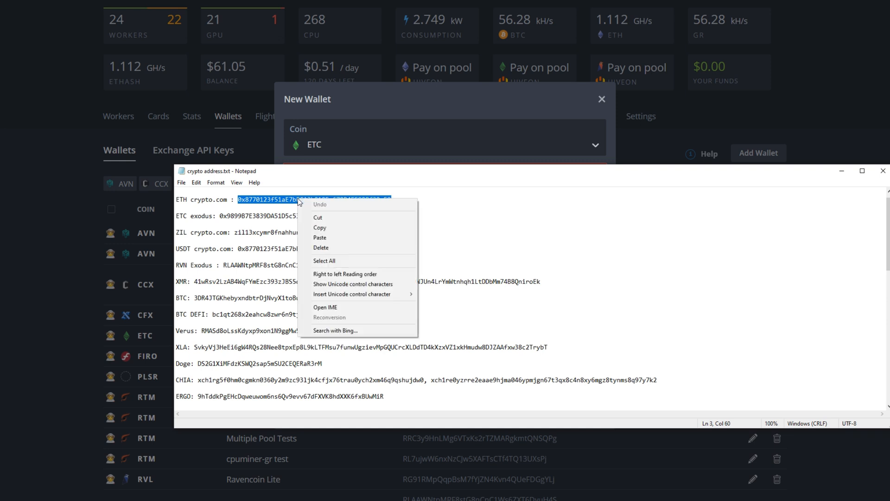
{"action": "left_click", "coordinate": [319, 228]}
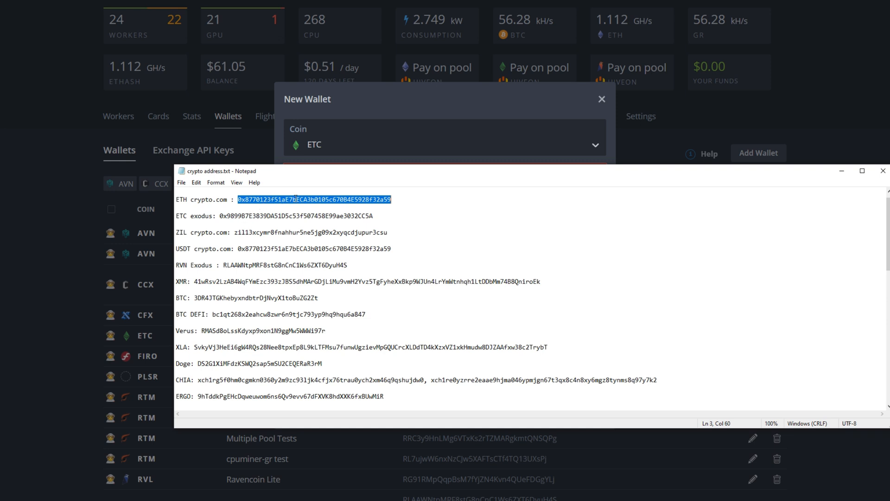
{"action": "left_click", "coordinate": [842, 171]}
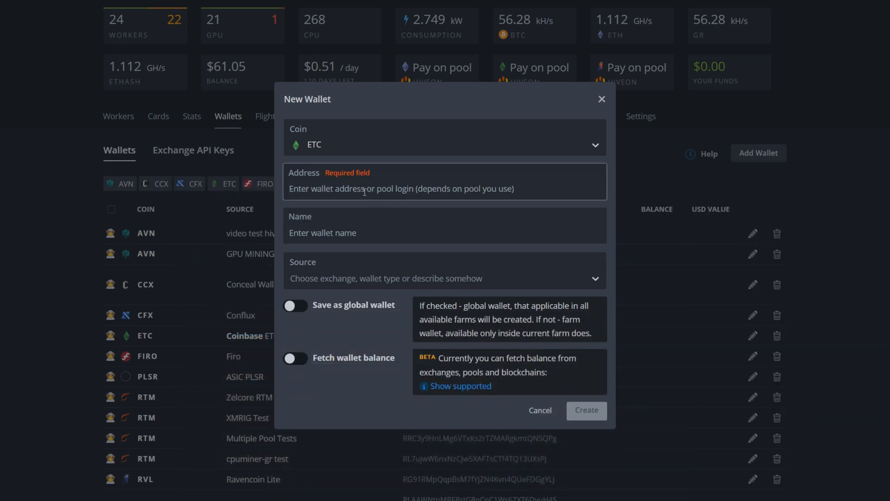
{"action": "key", "text": "ctrl+v"}
Name the new wallet ETC Test Video and create it
{"action": "left_click", "coordinate": [341, 234]}
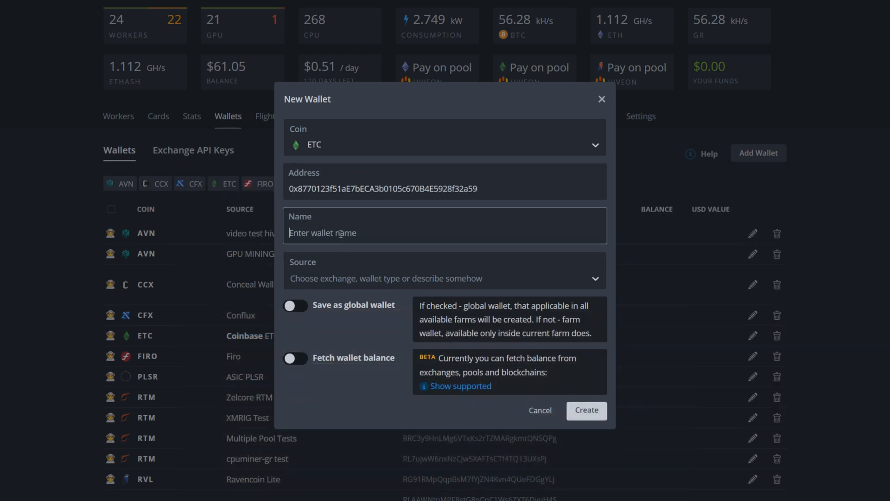
{"action": "type", "text": "ETC Test Video"}
{"action": "left_click", "coordinate": [587, 410]}
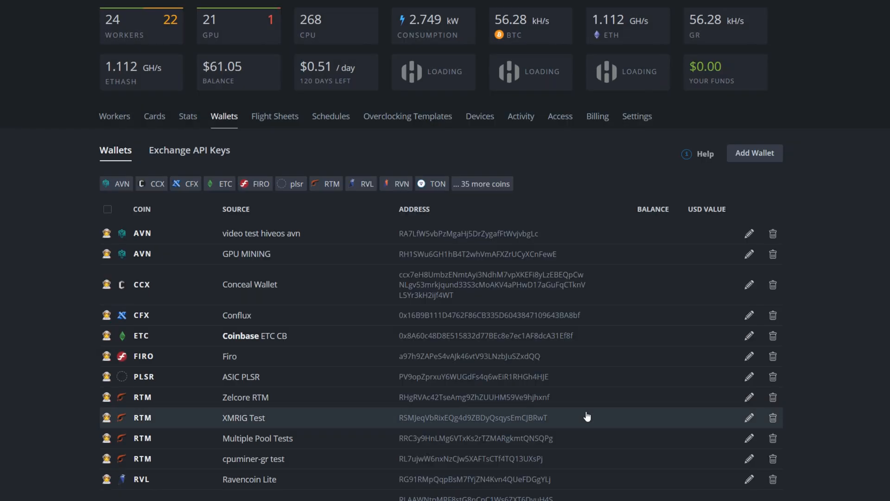
Start a new flight sheet with ETC as the coin and ETC Test Video as the wallet
{"action": "left_click", "coordinate": [290, 124]}
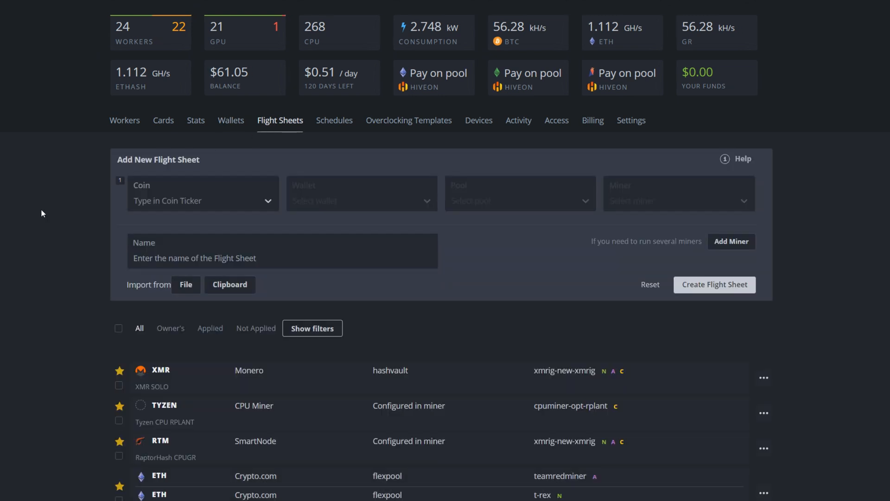
{"action": "left_click", "coordinate": [210, 203]}
{"action": "type", "text": "et"}
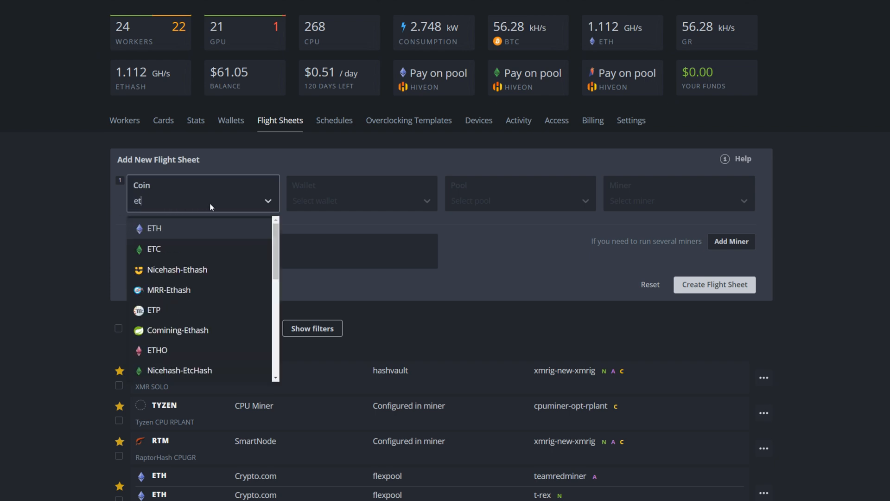
{"action": "type", "text": "c"}
{"action": "left_click", "coordinate": [152, 228]}
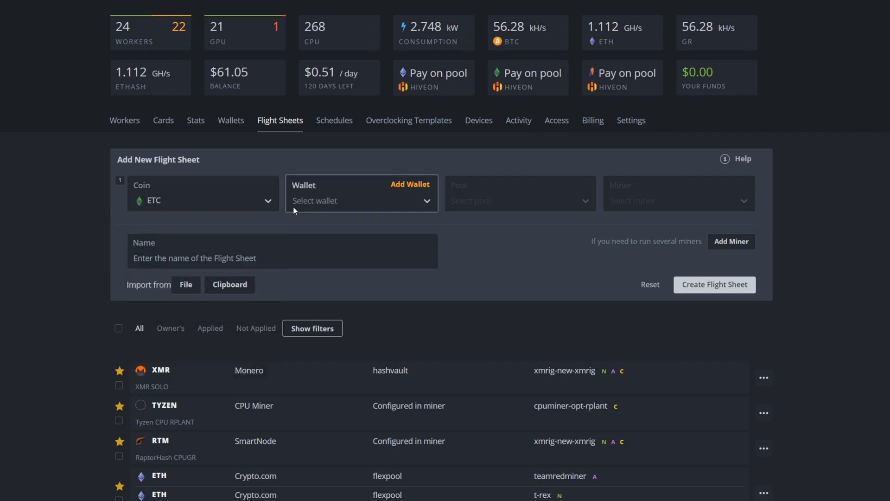
{"action": "left_click", "coordinate": [325, 203]}
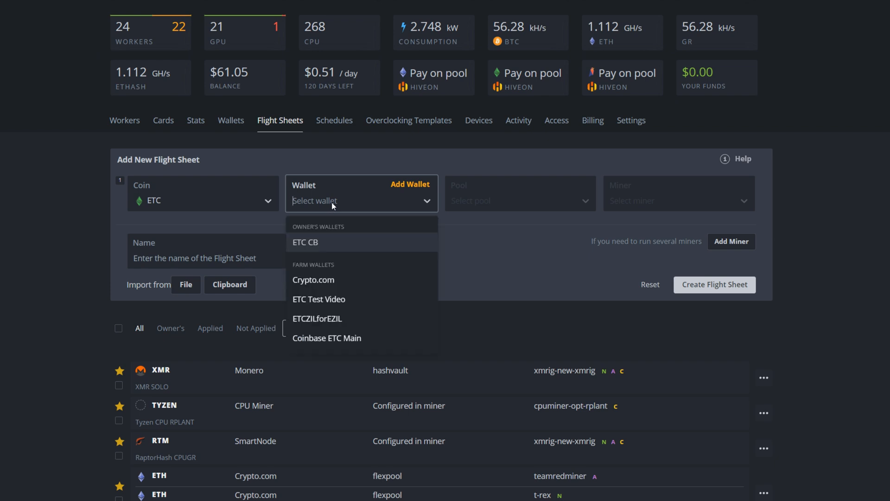
{"action": "left_click", "coordinate": [330, 300]}
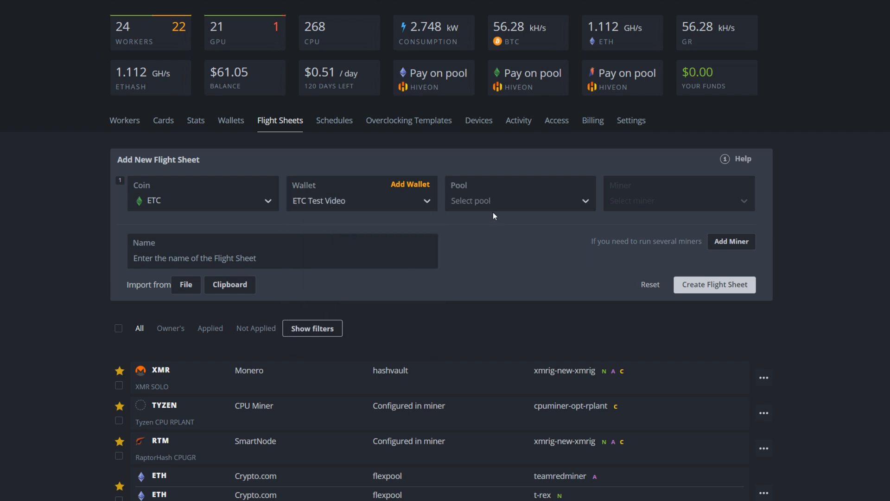
Set the flight sheet's pool to herominers with the USA (West) server us.etc.herominers.com:1150
{"action": "left_click", "coordinate": [488, 198]}
{"action": "type", "text": "h"}
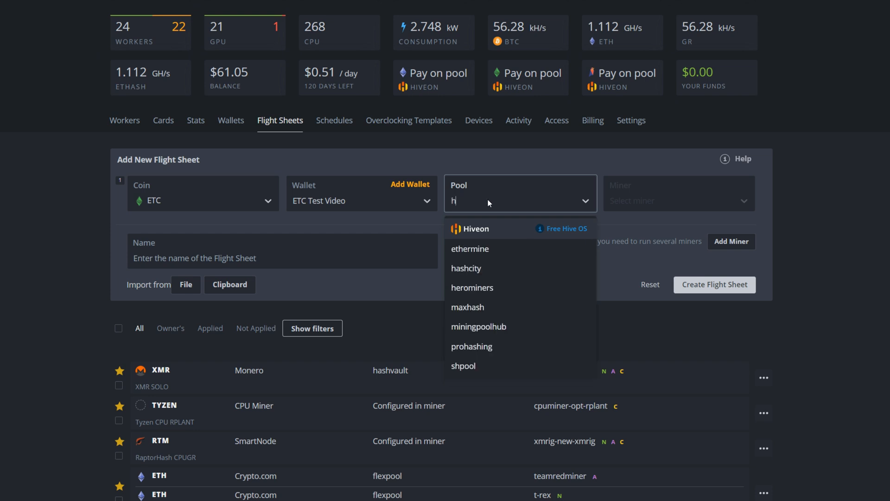
{"action": "type", "text": "e"}
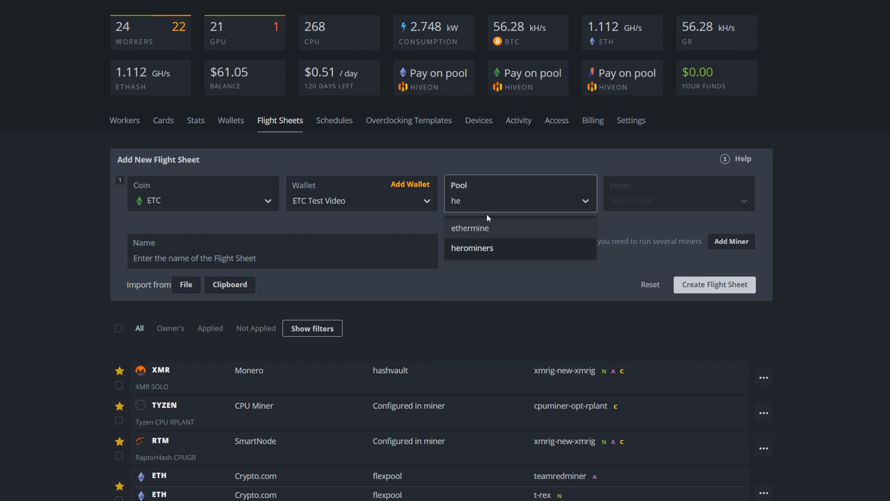
{"action": "left_click", "coordinate": [472, 249]}
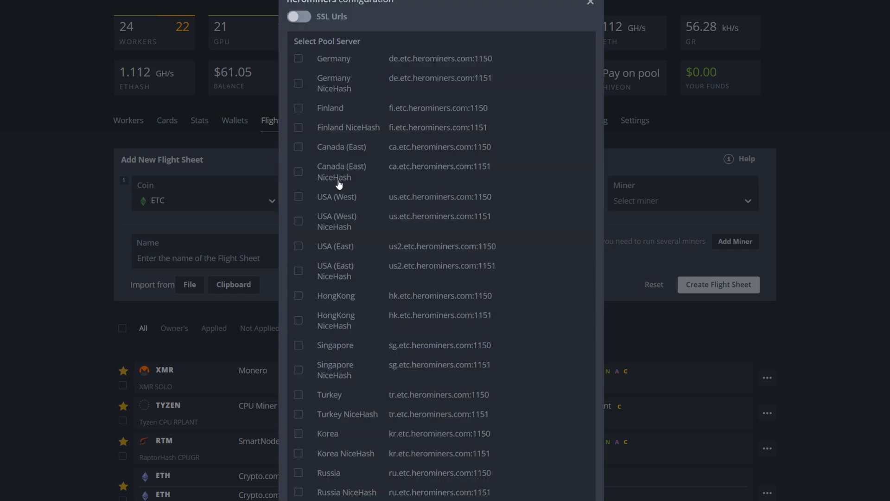
{"action": "left_click", "coordinate": [298, 199]}
{"action": "scroll", "coordinate": [325, 302], "scroll_direction": "down", "scroll_amount": 3}
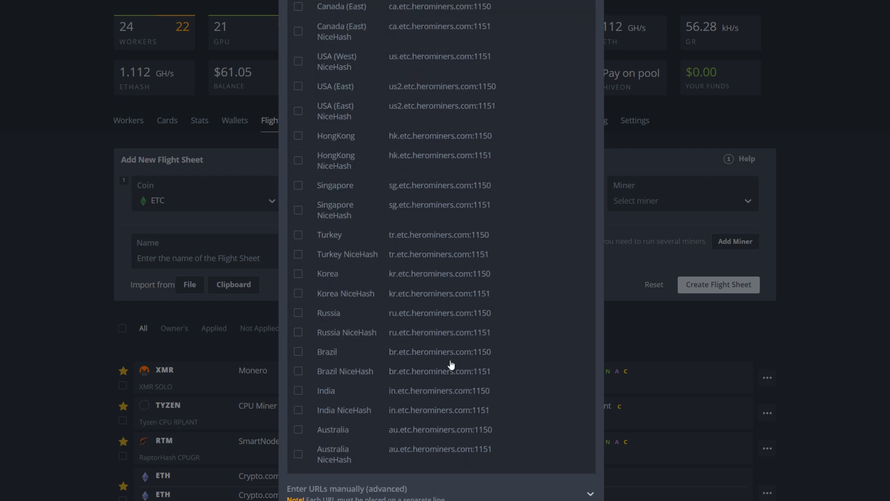
{"action": "left_click", "coordinate": [571, 500]}
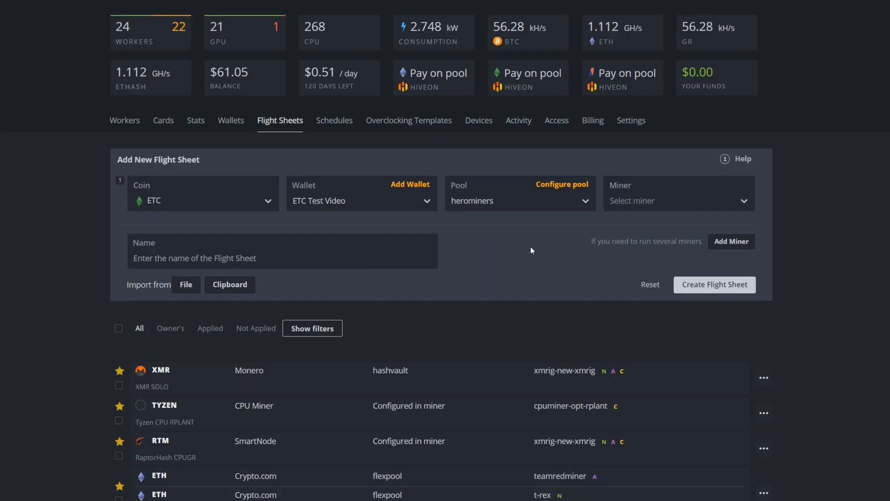
Choose T-Rex Miner as the miner and name the flight sheet ETC Nvidia Test Video
{"action": "left_click", "coordinate": [641, 201]}
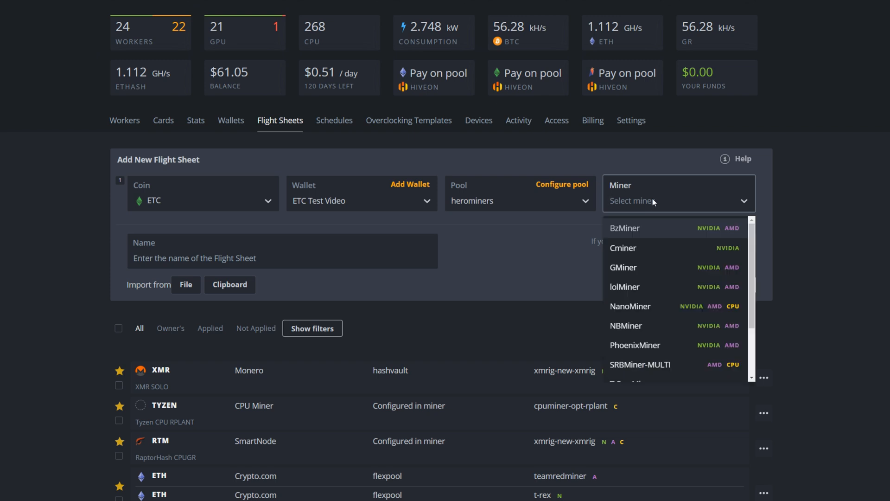
{"action": "type", "text": "t"}
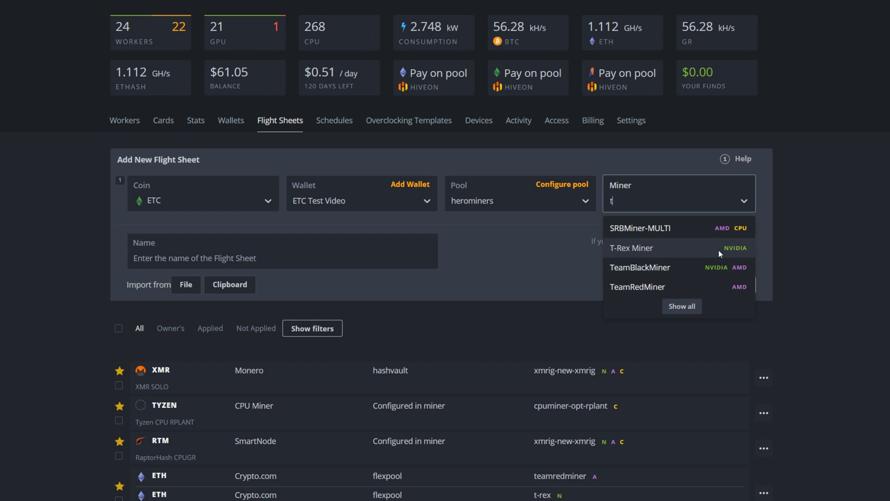
{"action": "left_click", "coordinate": [631, 248]}
{"action": "left_click", "coordinate": [230, 261]}
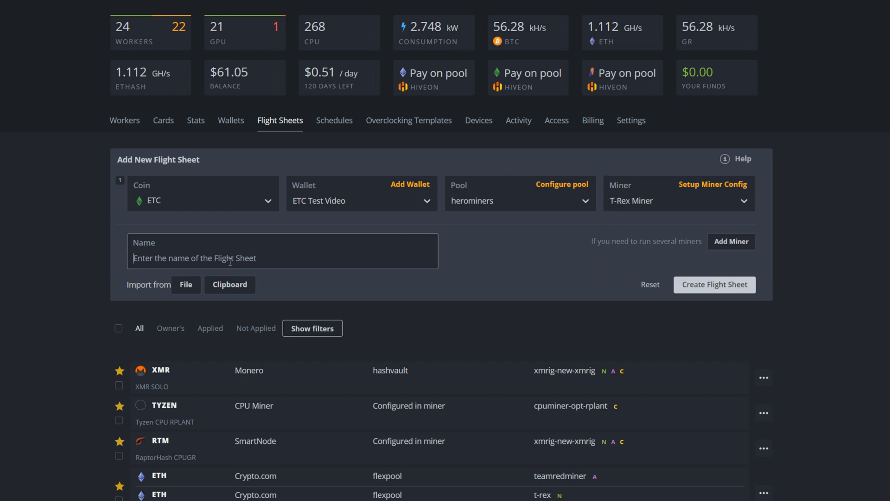
{"action": "type", "text": "ER"}
{"action": "key", "text": "BackSpace"}
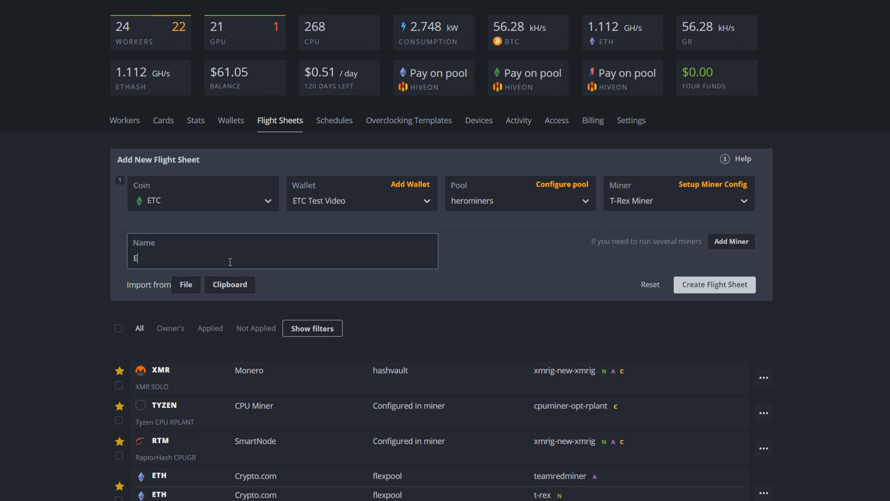
{"action": "type", "text": "TC Nvidia Test Video"}
Apply the T-Rex Miner configuration with the etchash algorithm, create the flight sheet, and check it in the flight sheet list
{"action": "left_click", "coordinate": [716, 186]}
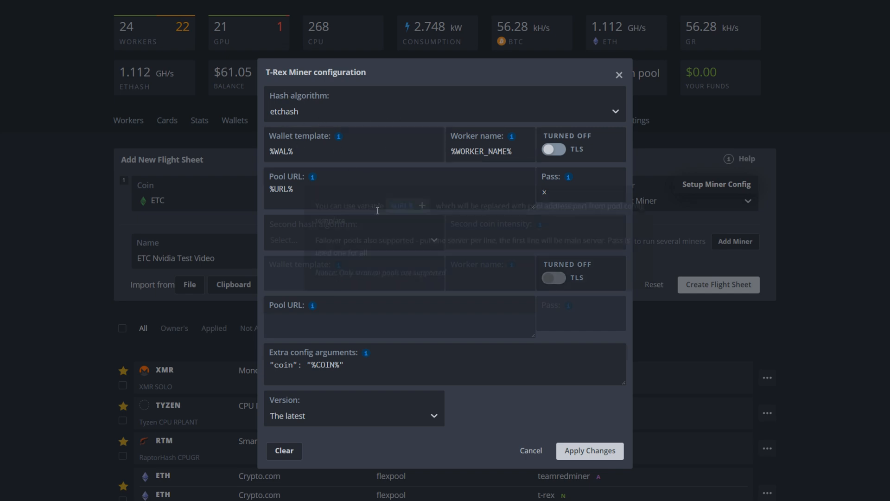
{"action": "left_click", "coordinate": [589, 451]}
{"action": "left_click", "coordinate": [707, 289]}
{"action": "scroll", "coordinate": [648, 293], "scroll_direction": "down", "scroll_amount": 20}
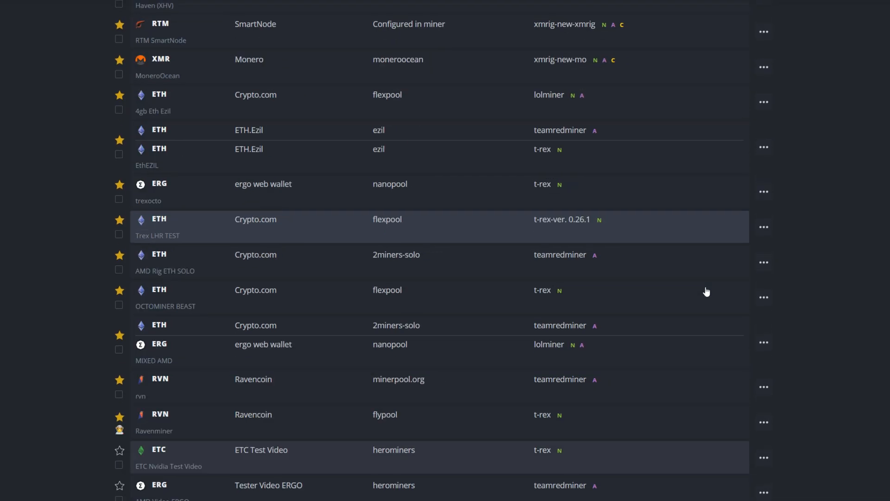
{"action": "scroll", "coordinate": [505, 357], "scroll_direction": "up", "scroll_amount": 14}
{"action": "scroll", "coordinate": [338, 374], "scroll_direction": "up", "scroll_amount": 15}
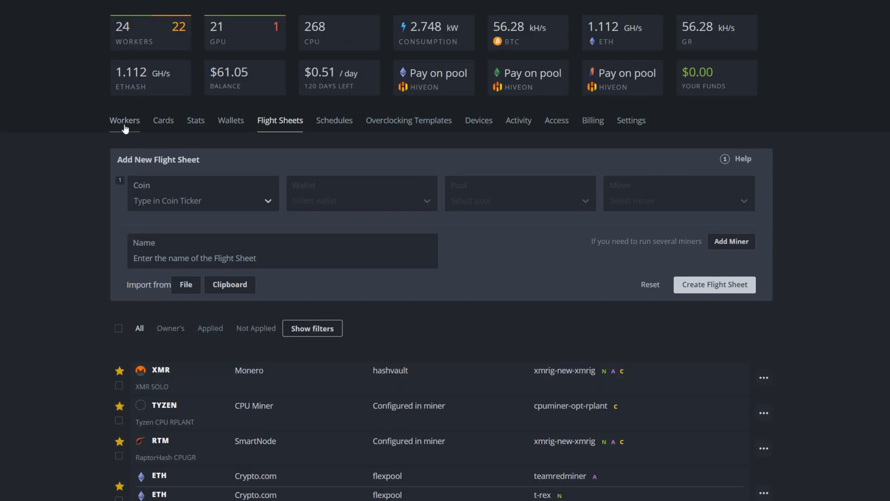
Open the Octominer1 worker, look over its GPUs, and browse the flight sheets available to it
{"action": "left_click", "coordinate": [125, 128]}
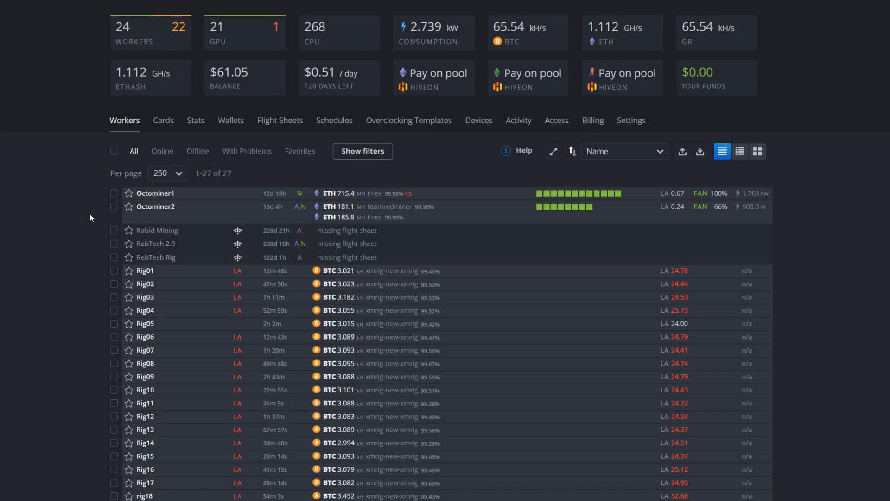
{"action": "left_click", "coordinate": [155, 193]}
{"action": "scroll", "coordinate": [46, 270], "scroll_direction": "down", "scroll_amount": 3}
{"action": "scroll", "coordinate": [46, 269], "scroll_direction": "up", "scroll_amount": 3}
{"action": "scroll", "coordinate": [45, 270], "scroll_direction": "down", "scroll_amount": 1}
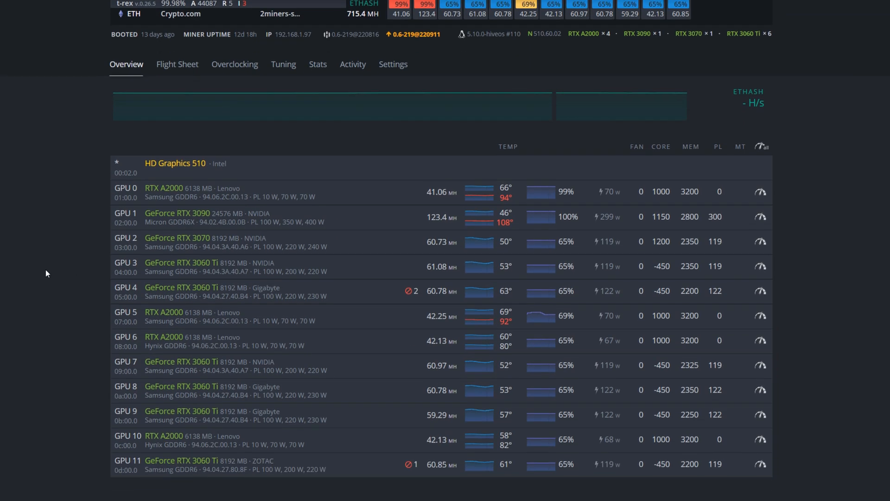
{"action": "left_click", "coordinate": [176, 64]}
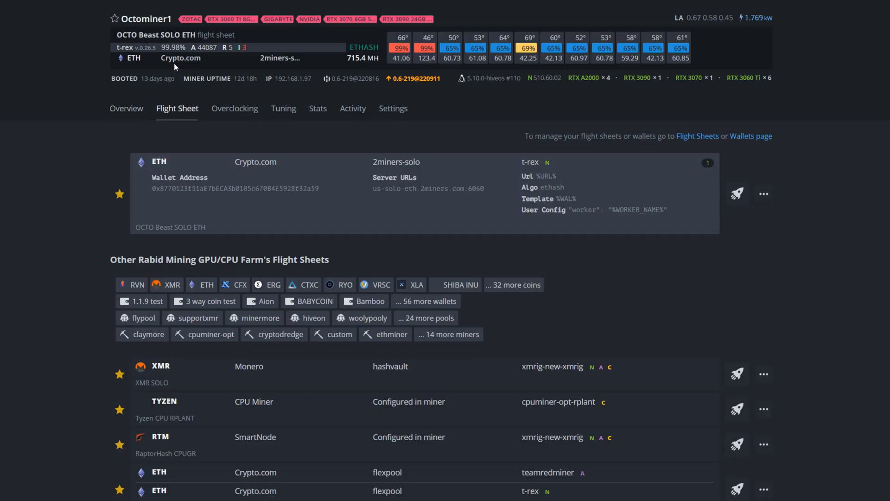
{"action": "scroll", "coordinate": [408, 333], "scroll_direction": "down", "scroll_amount": 10}
{"action": "scroll", "coordinate": [408, 333], "scroll_direction": "down", "scroll_amount": 10}
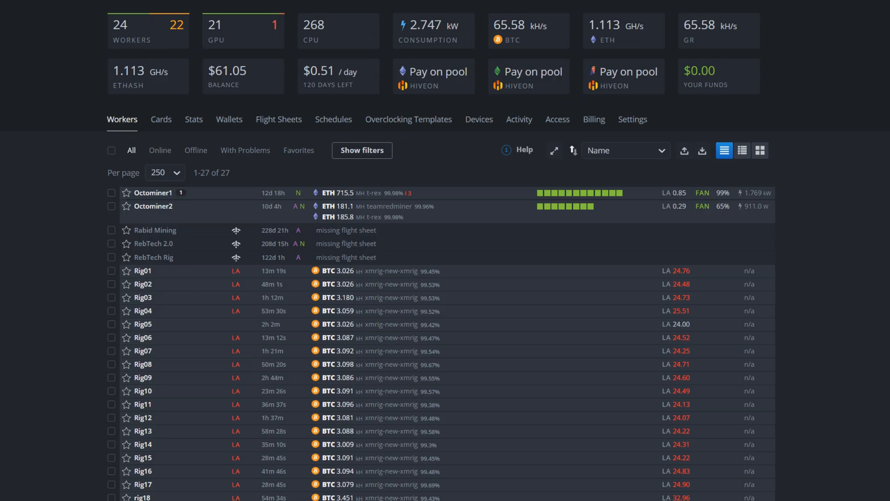
Start a new flight sheet with the coin ETC and the wallet ETC Test Video
{"action": "left_click", "coordinate": [279, 122]}
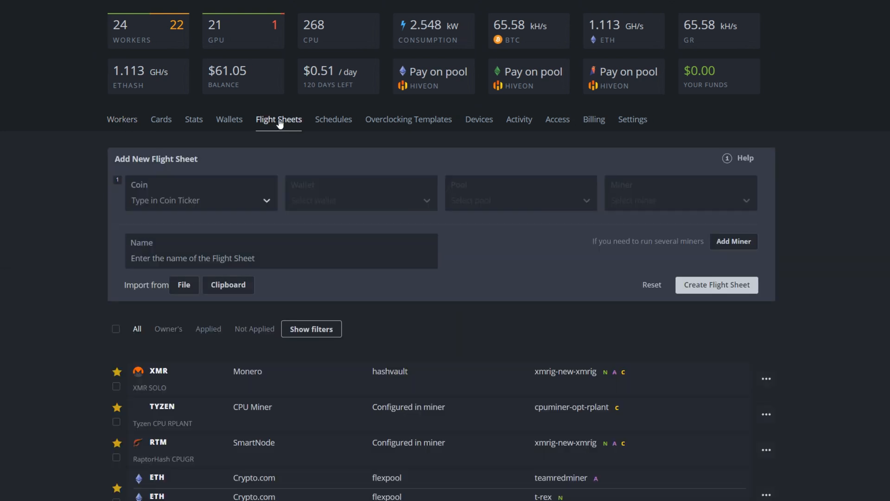
{"action": "left_click", "coordinate": [184, 200]}
{"action": "type", "text": "etc"}
{"action": "left_click", "coordinate": [149, 227]}
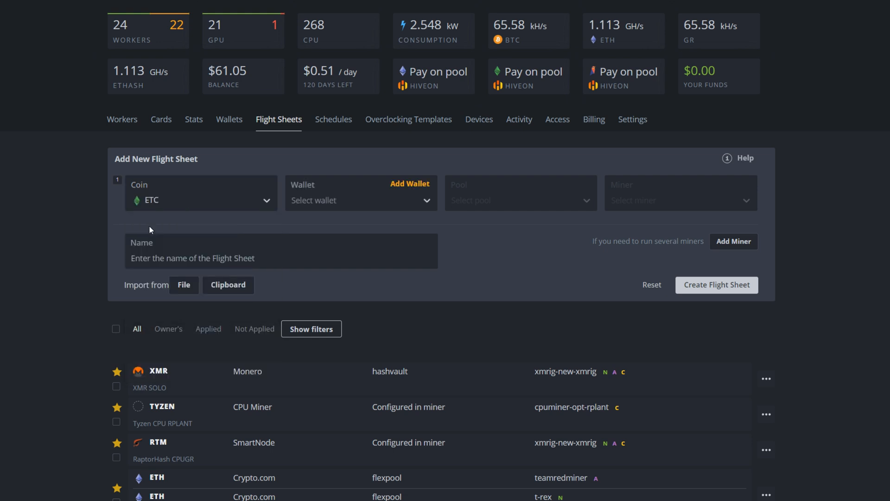
{"action": "left_click", "coordinate": [334, 200]}
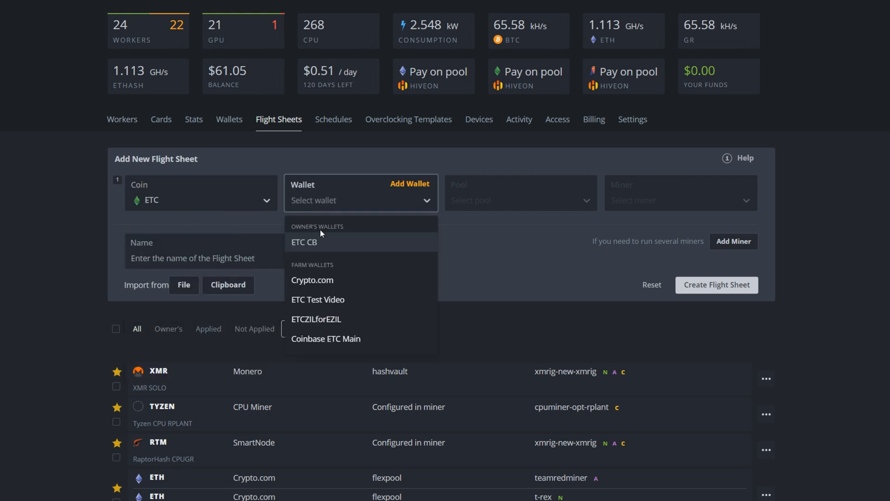
{"action": "left_click", "coordinate": [320, 300]}
Set the new flight sheet's pool to herominers using the USA (West) server us.etc.herominers.com:1150
{"action": "left_click", "coordinate": [512, 204]}
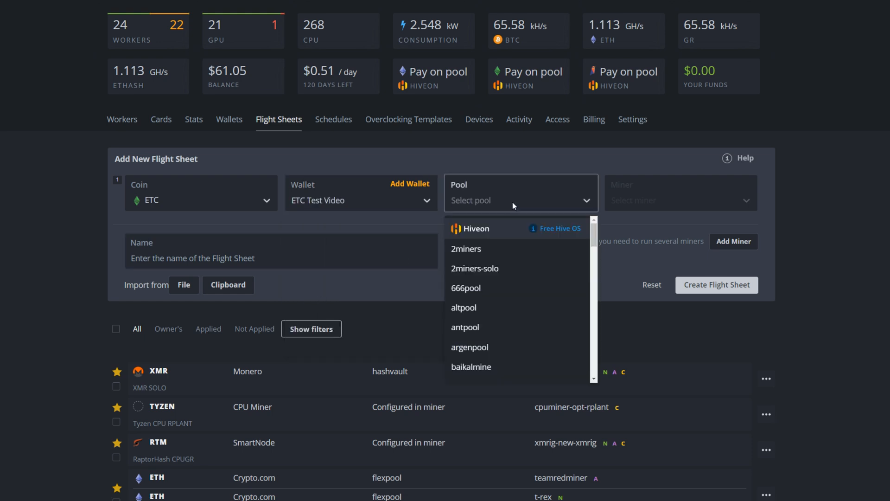
{"action": "type", "text": "he"}
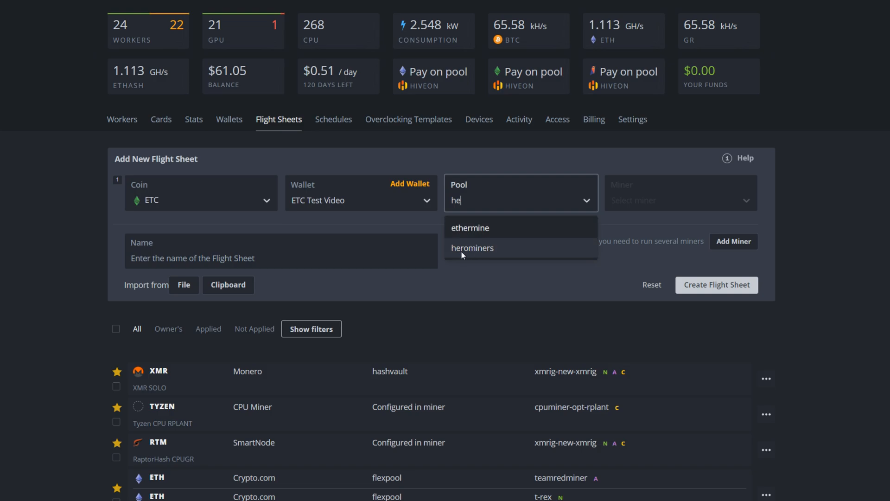
{"action": "left_click", "coordinate": [469, 249]}
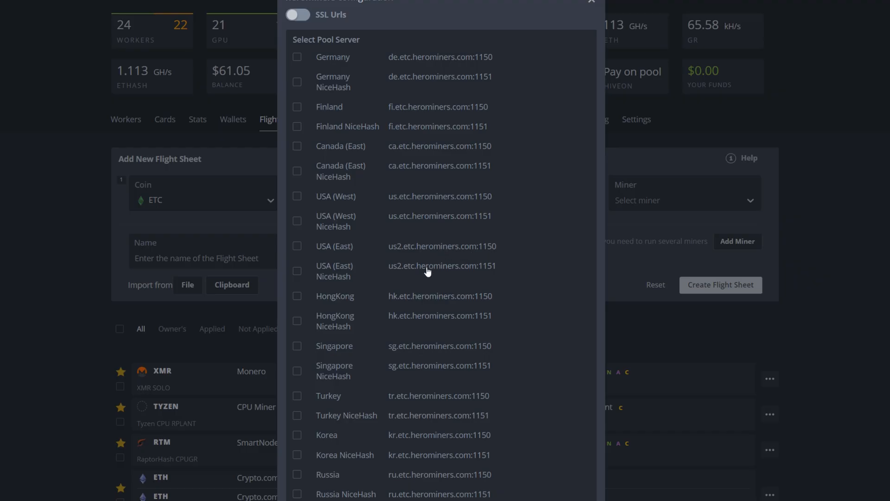
{"action": "left_click", "coordinate": [297, 196]}
{"action": "scroll", "coordinate": [404, 337], "scroll_direction": "down", "scroll_amount": 3}
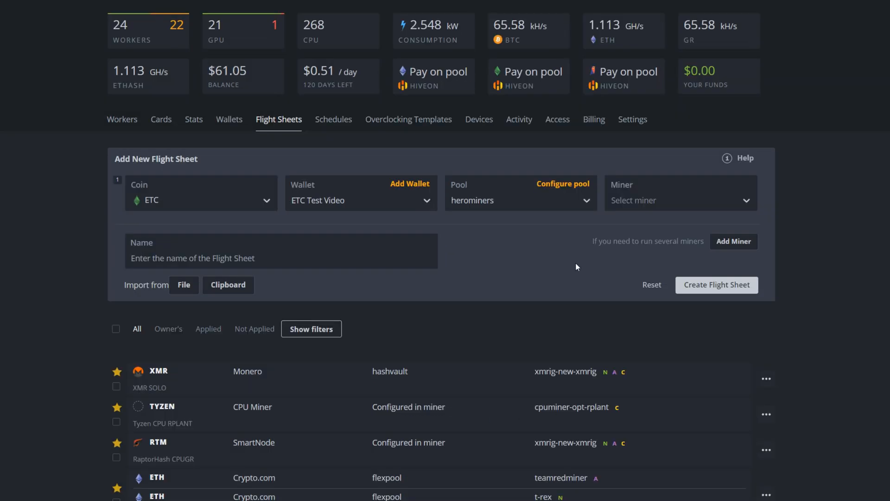
Choose TeamRedMiner as the miner and name the flight sheet ETC AMD Test Video
{"action": "left_click", "coordinate": [635, 199]}
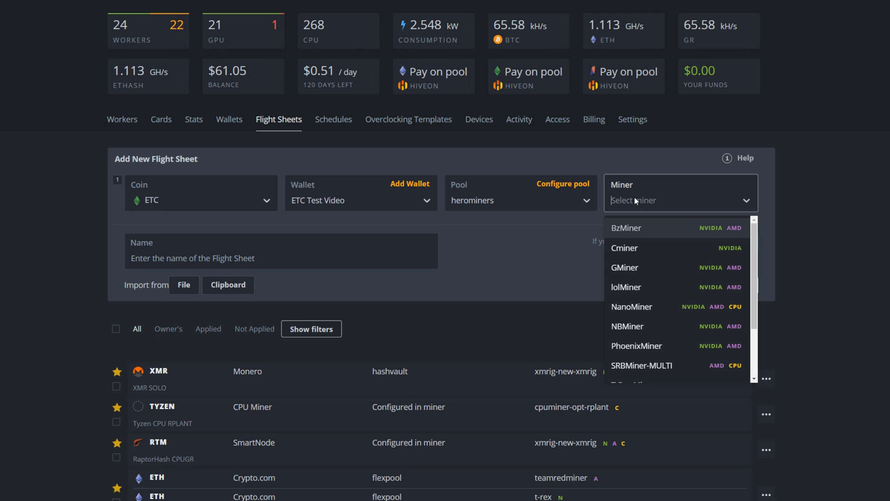
{"action": "type", "text": "t"}
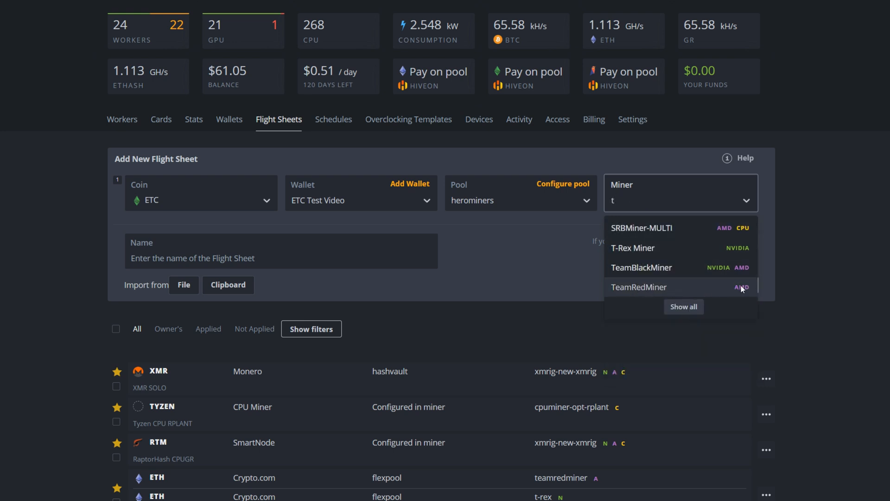
{"action": "left_click", "coordinate": [629, 287]}
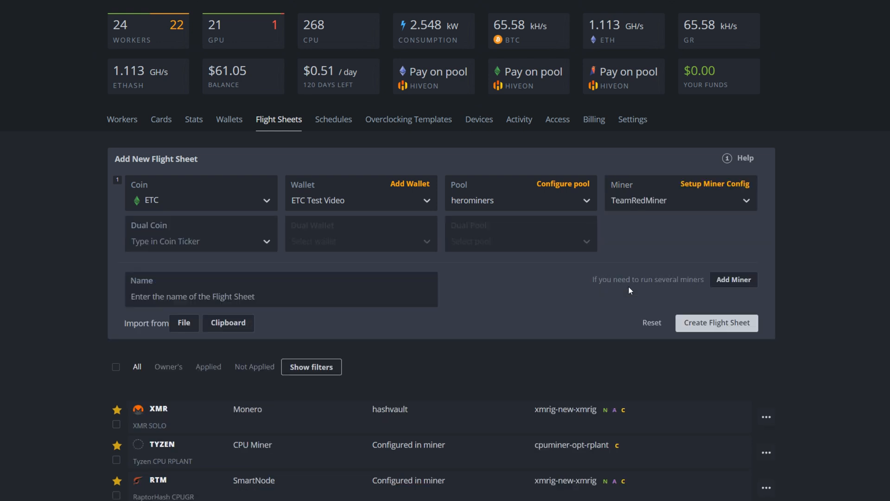
{"action": "left_click", "coordinate": [198, 297]}
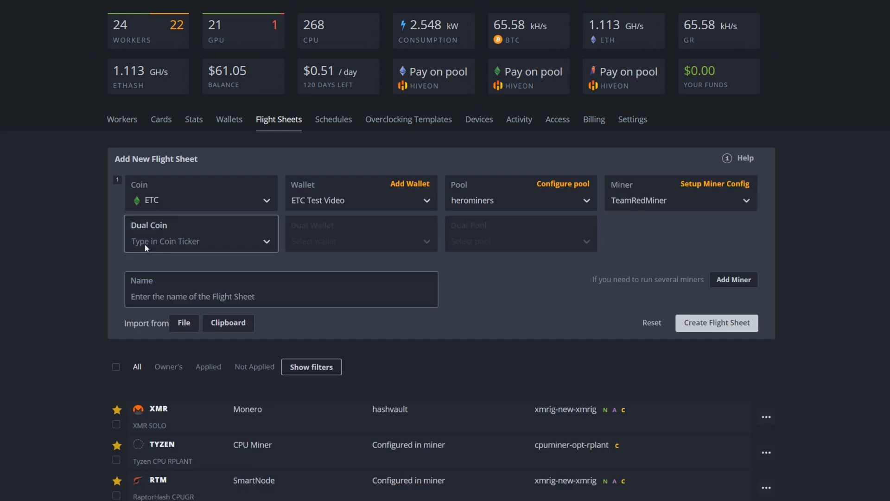
{"action": "left_click", "coordinate": [199, 295]}
{"action": "type", "text": "ETC"}
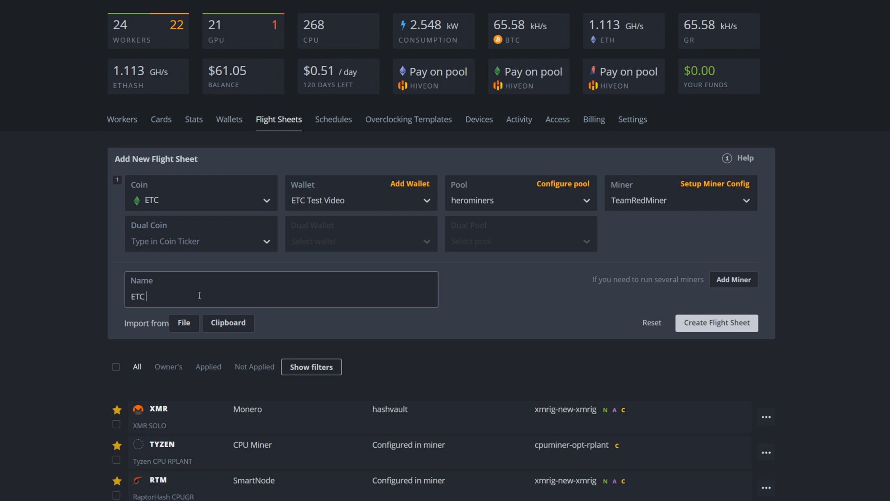
{"action": "type", "text": " AMD Test Video"}
In the TeamRedMiner configuration, set the wallet and worker template to %WAL%.%WORKER_NAME% and clear the worker name
{"action": "left_click", "coordinate": [691, 184]}
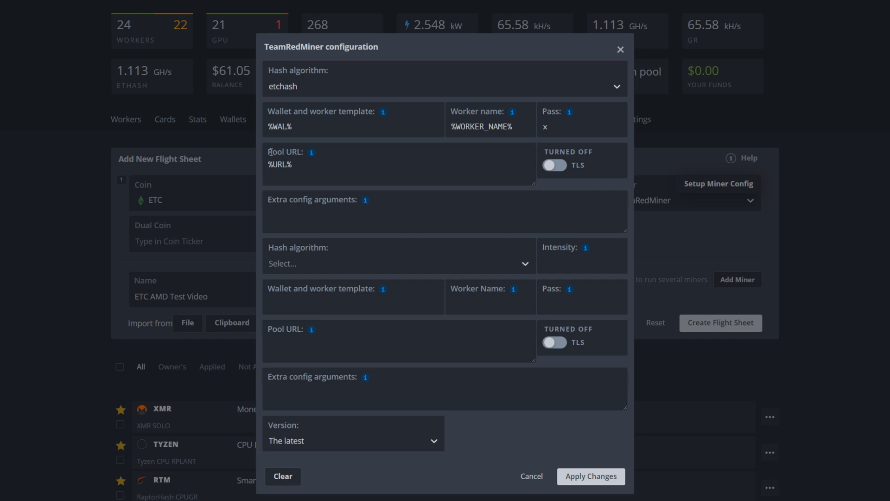
{"action": "left_click", "coordinate": [384, 128]}
{"action": "left_click_drag", "start_coordinate": [305, 125], "coordinate": [271, 126]}
{"action": "key", "text": "BackSpace"}
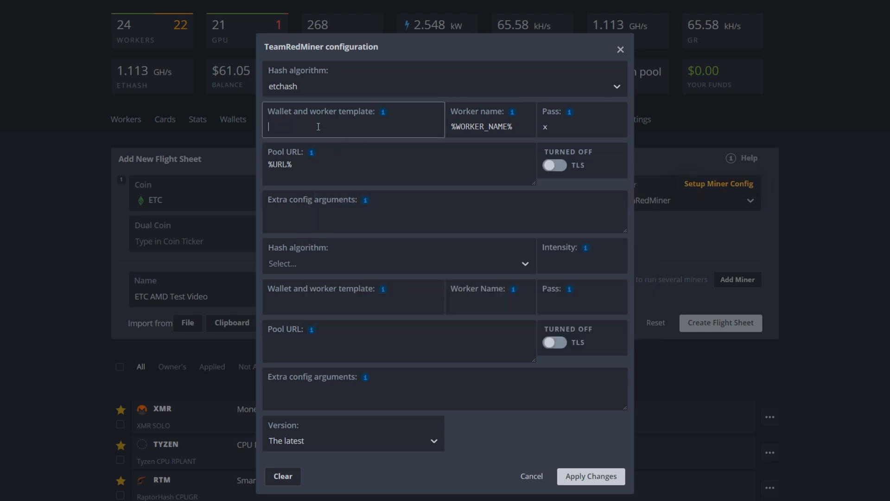
{"action": "mouse_move", "coordinate": [383, 113]}
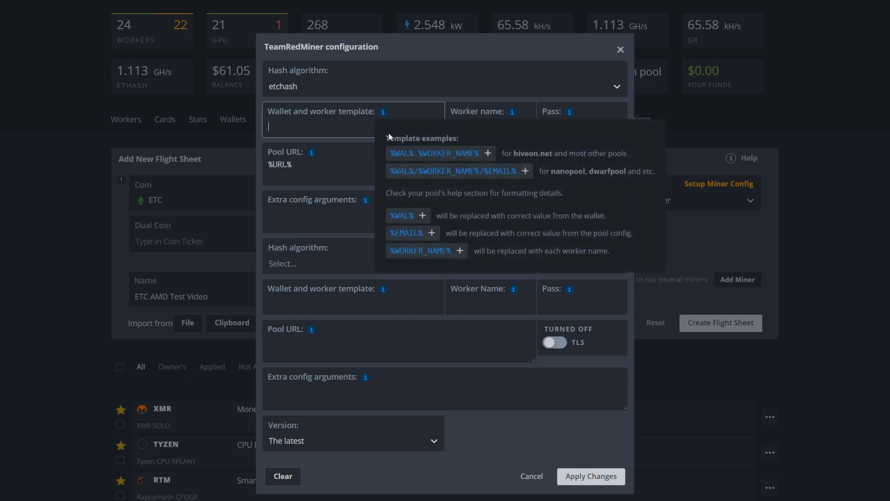
{"action": "left_click", "coordinate": [428, 151]}
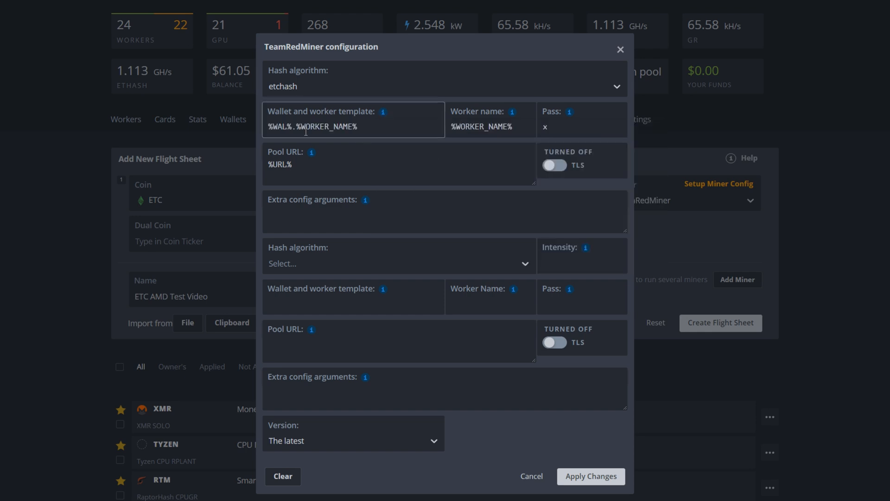
{"action": "left_click_drag", "start_coordinate": [513, 126], "coordinate": [450, 126]}
{"action": "key", "text": "BackSpace"}
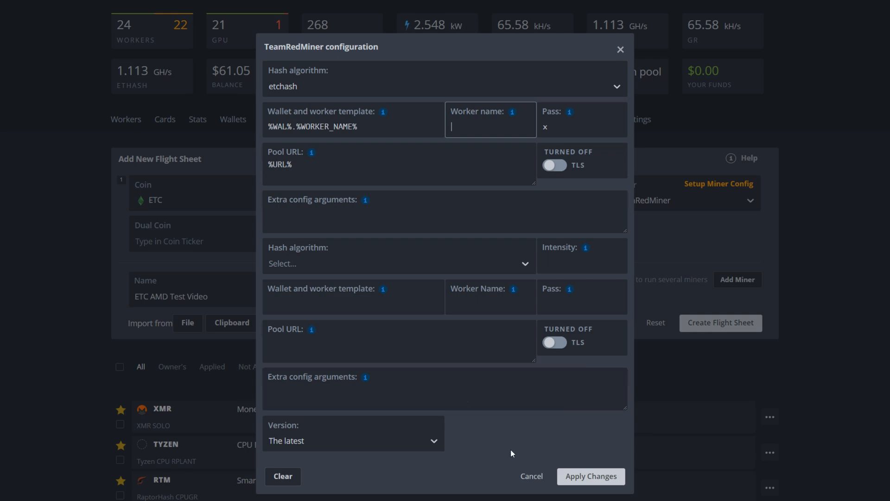
Apply the TeamRedMiner configuration, create the flight sheet, and check the flight sheet list
{"action": "left_click", "coordinate": [585, 476]}
{"action": "left_click", "coordinate": [718, 323]}
{"action": "scroll", "coordinate": [642, 341], "scroll_direction": "down", "scroll_amount": 5}
{"action": "scroll", "coordinate": [368, 357], "scroll_direction": "down", "scroll_amount": 10}
{"action": "scroll", "coordinate": [424, 342], "scroll_direction": "up", "scroll_amount": 20}
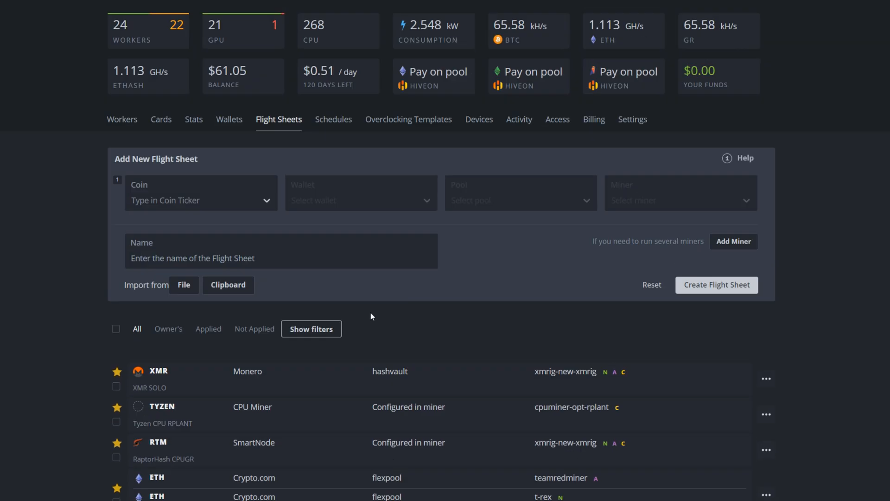
Open the Octominer2 worker and find ETC AMD Test Video among its available flight sheets
{"action": "left_click", "coordinate": [121, 120]}
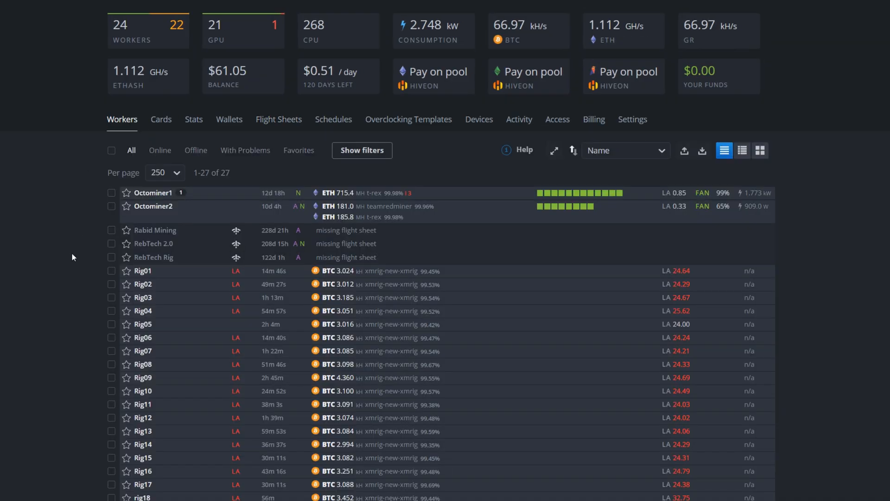
{"action": "left_click", "coordinate": [146, 207]}
{"action": "scroll", "coordinate": [27, 262], "scroll_direction": "down", "scroll_amount": 1}
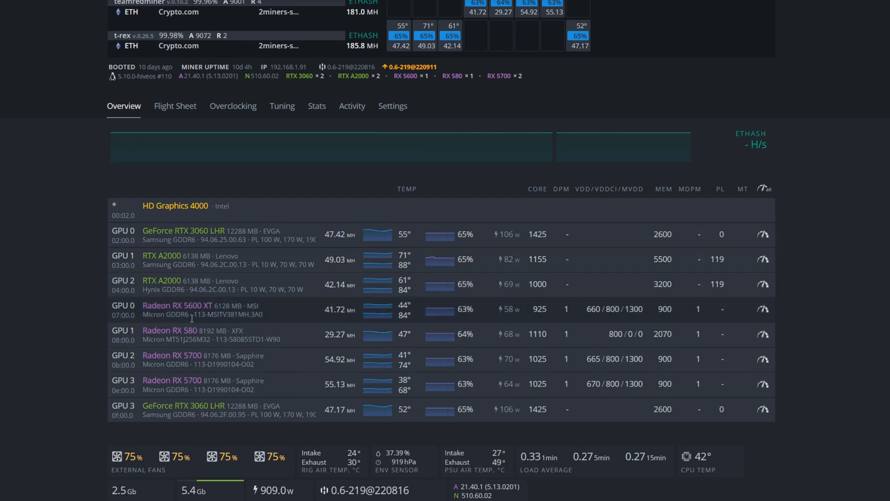
{"action": "left_click", "coordinate": [184, 108]}
{"action": "scroll", "coordinate": [328, 368], "scroll_direction": "down", "scroll_amount": 15}
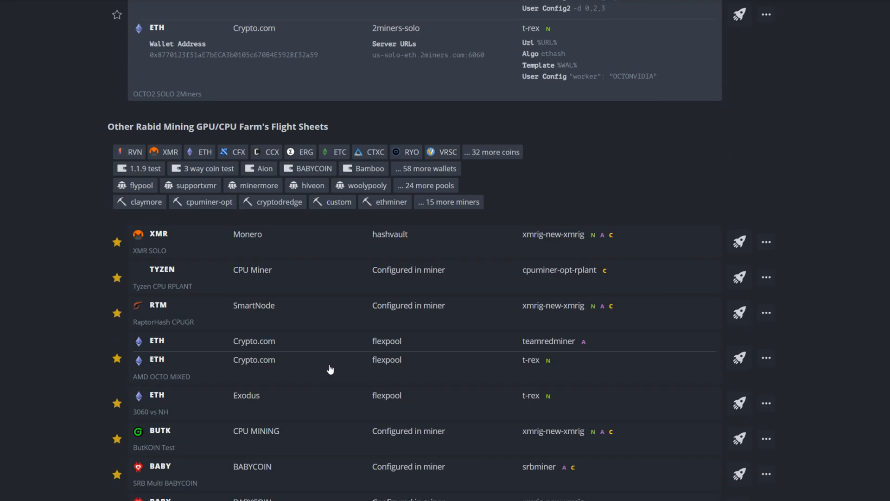
{"action": "scroll", "coordinate": [328, 368], "scroll_direction": "down", "scroll_amount": 10}
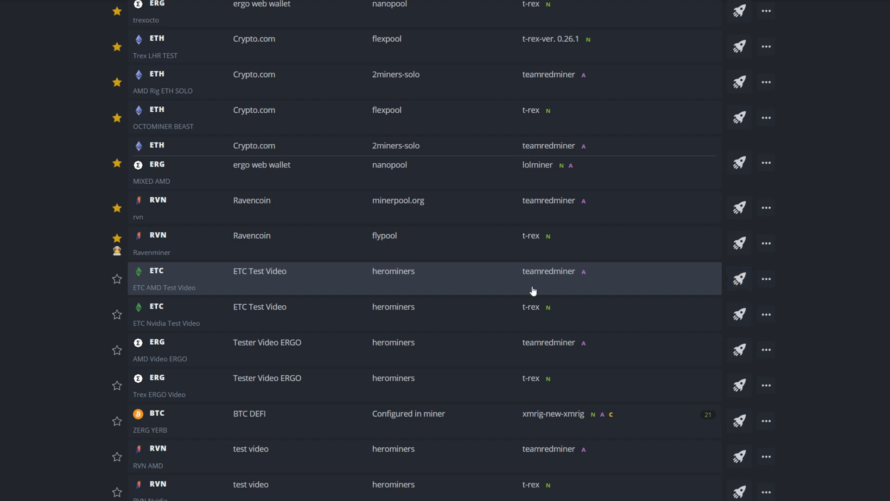
Edit the ETC AMD Test Video flight sheet, adding a second miner entry with coin ETC and wallet ETC Test Video
{"action": "left_click", "coordinate": [765, 280]}
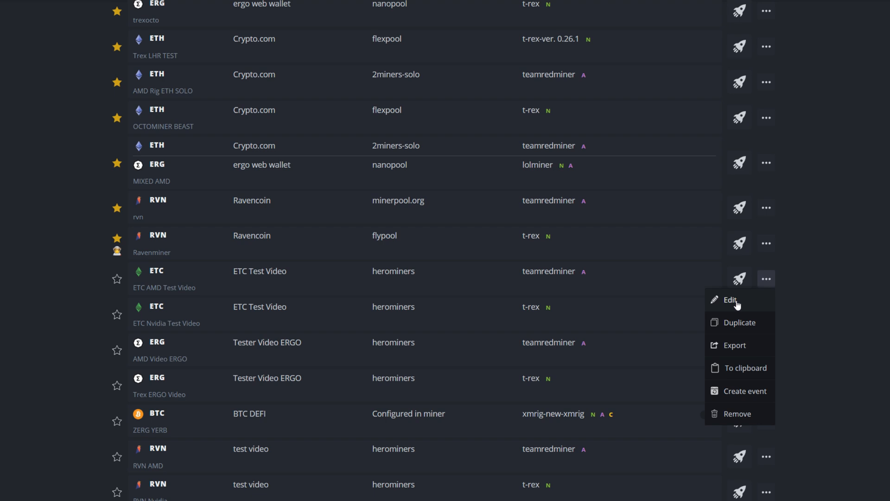
{"action": "left_click", "coordinate": [732, 300]}
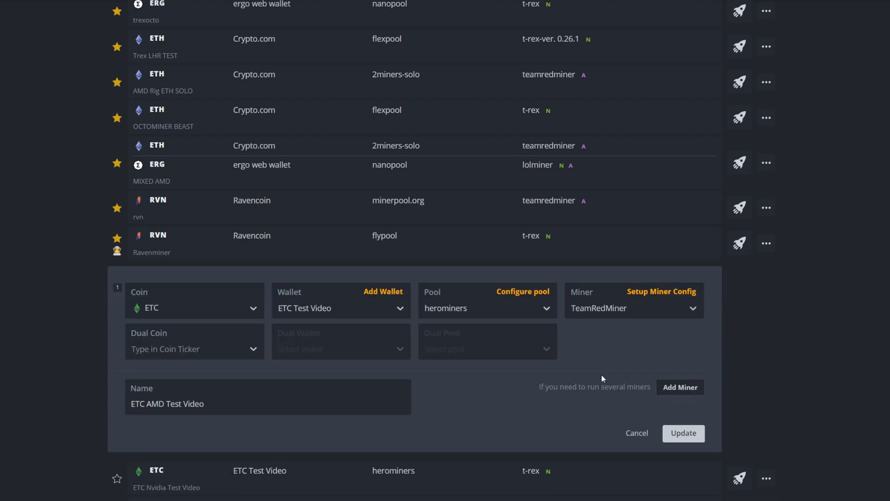
{"action": "left_click", "coordinate": [670, 392]}
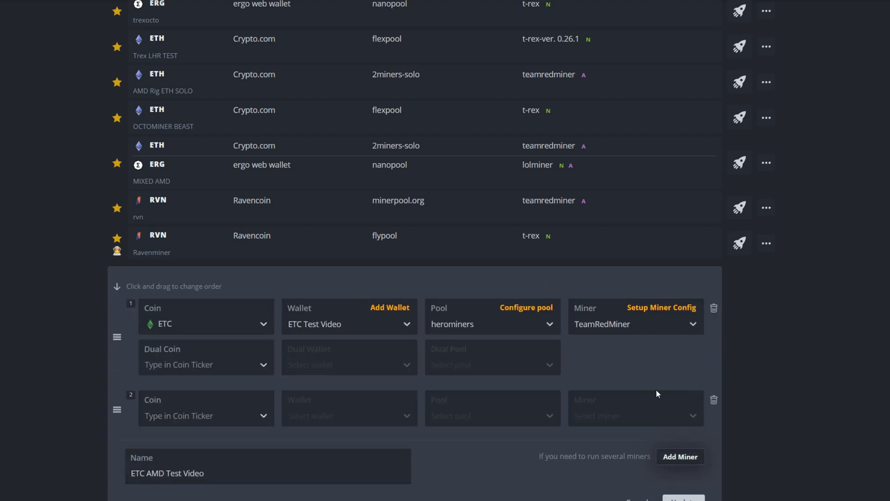
{"action": "left_click", "coordinate": [205, 416]}
{"action": "type", "text": "et"}
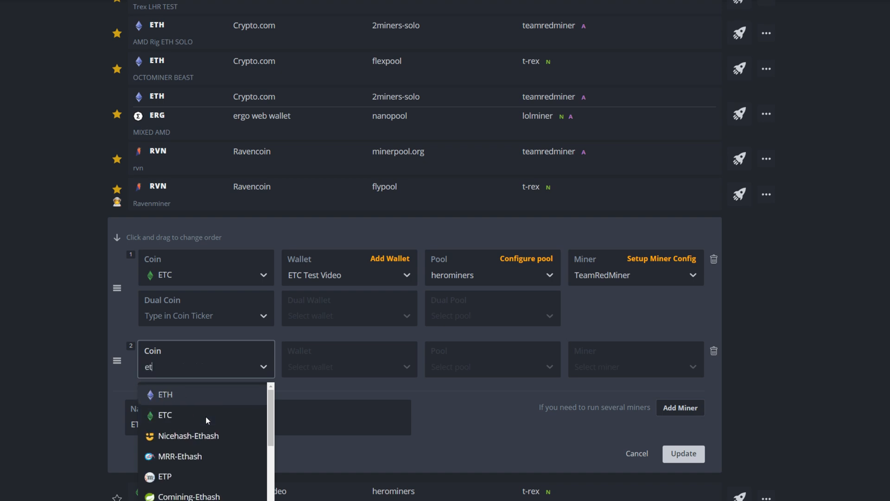
{"action": "type", "text": "c"}
{"action": "left_click", "coordinate": [172, 397]}
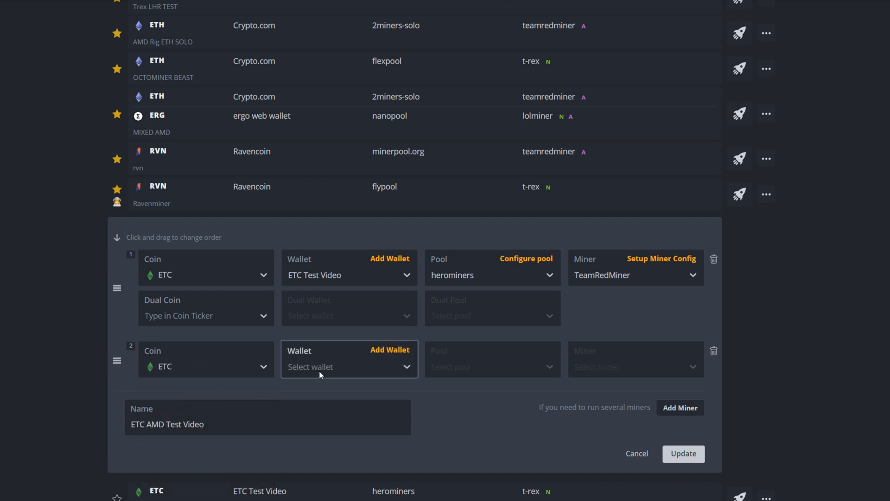
{"action": "left_click", "coordinate": [313, 374]}
{"action": "left_click", "coordinate": [313, 468]}
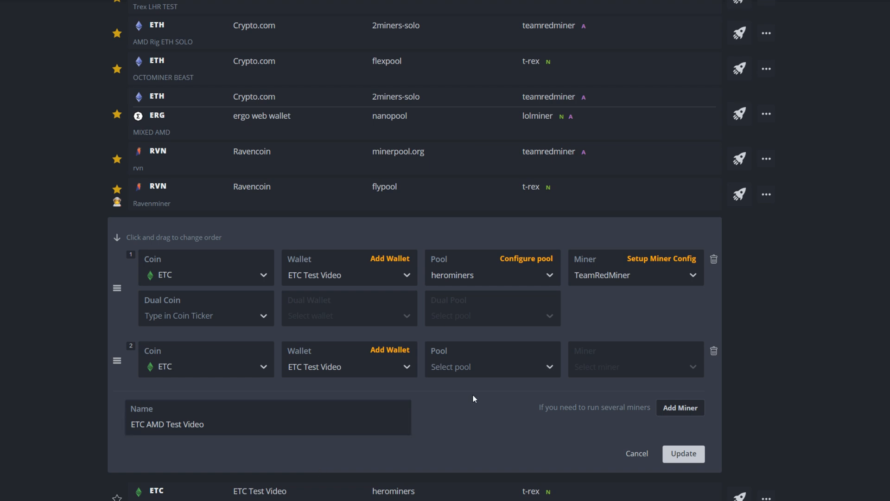
Set the second miner entry's pool to herominers with the USA (West) server us.etc.herominers.com:1150
{"action": "left_click", "coordinate": [485, 366]}
{"action": "type", "text": "hero"}
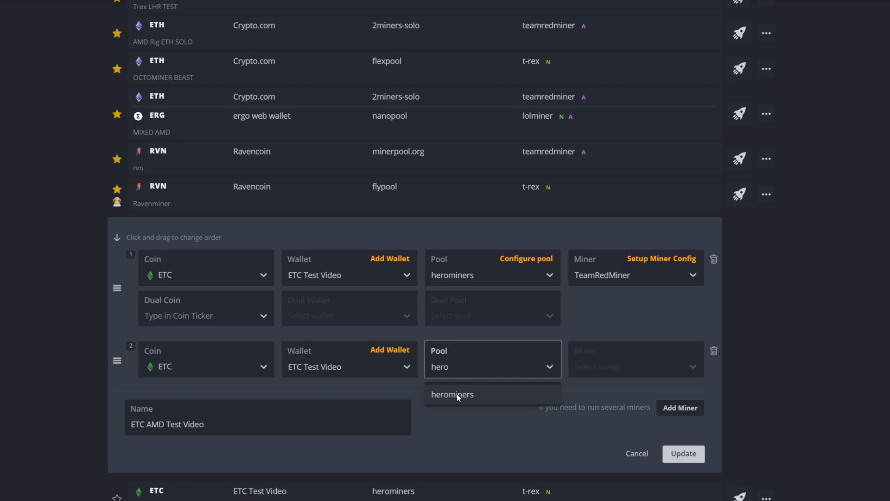
{"action": "left_click", "coordinate": [458, 394]}
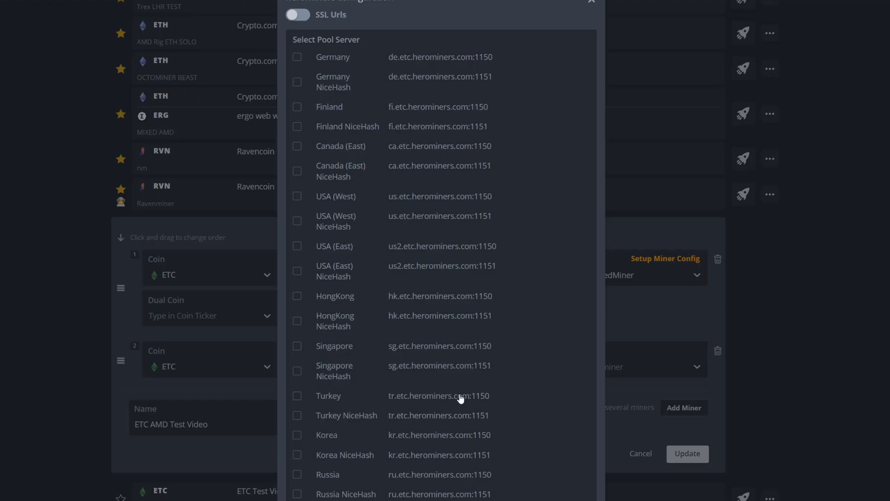
{"action": "left_click", "coordinate": [304, 199]}
{"action": "scroll", "coordinate": [416, 366], "scroll_direction": "down", "scroll_amount": 4}
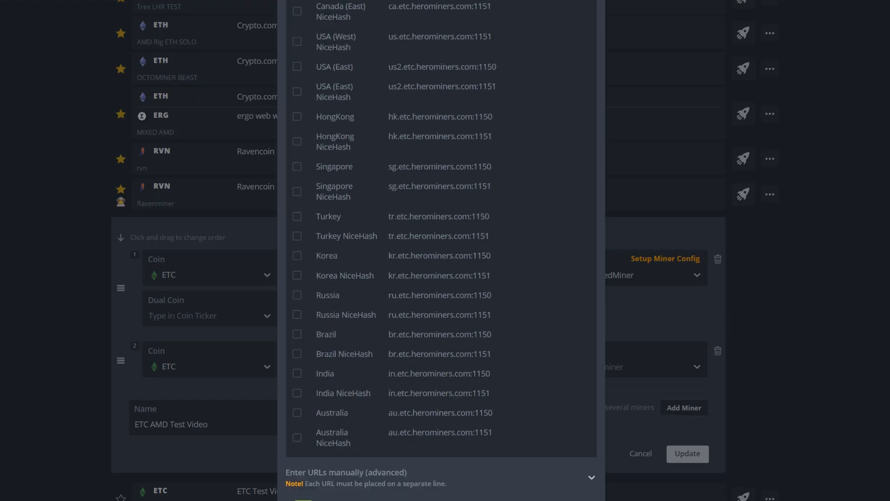
{"action": "left_click", "coordinate": [568, 500]}
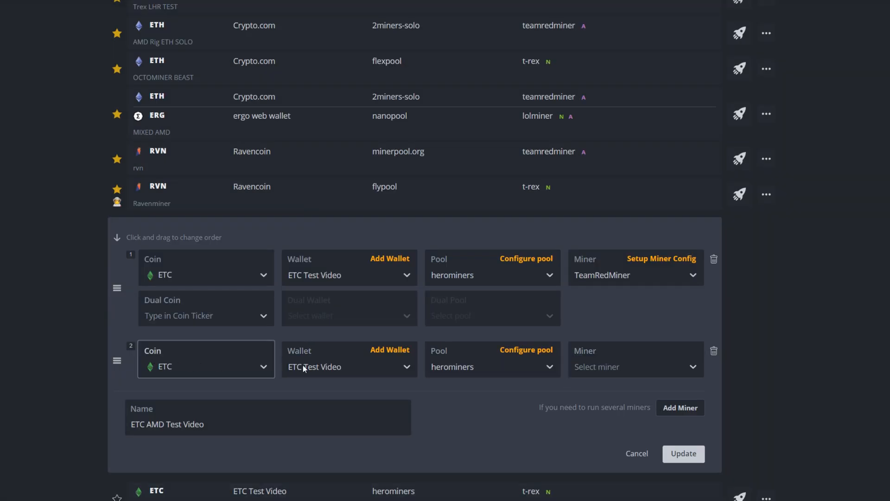
Choose T-Rex Miner for the second miner entry and update the flight sheet
{"action": "left_click", "coordinate": [602, 368]}
{"action": "type", "text": "t"}
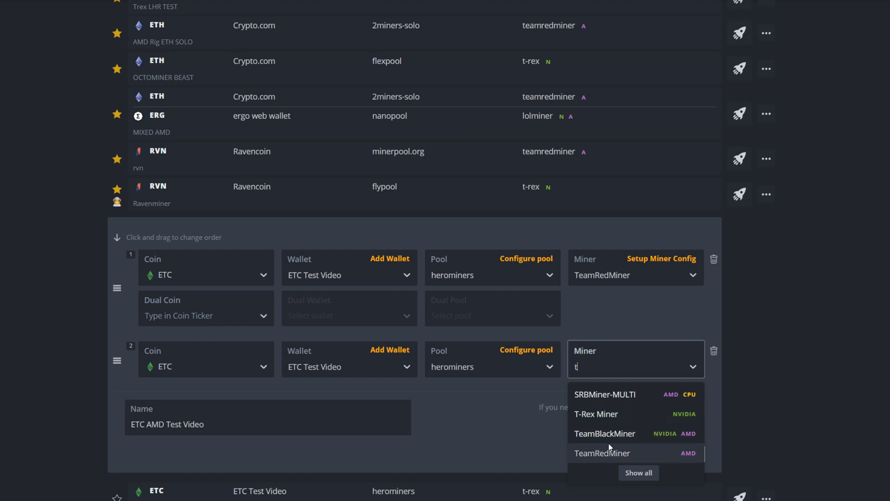
{"action": "left_click", "coordinate": [599, 415]}
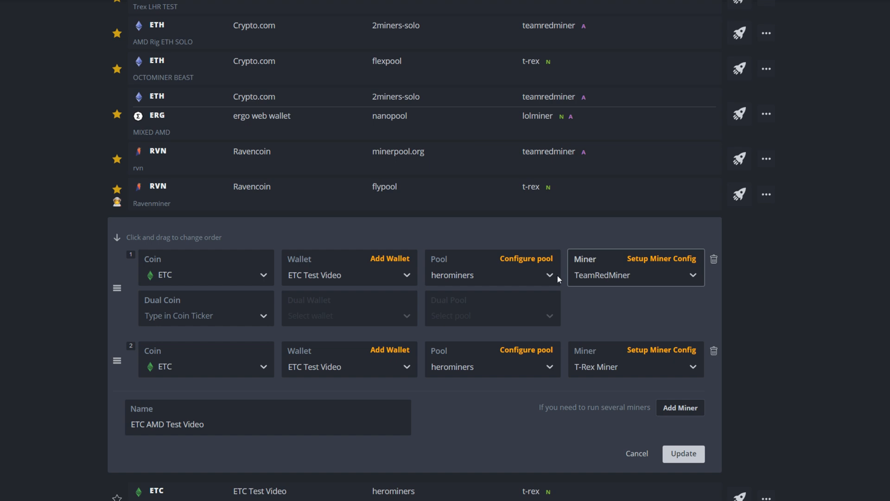
{"action": "left_click", "coordinate": [690, 458]}
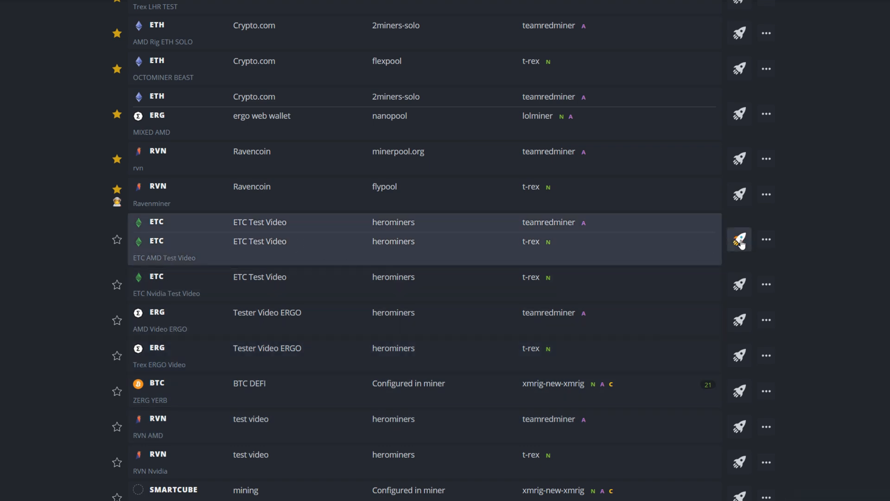
Reopen the ETC AMD Test Video flight sheet for editing and add an empty third miner entry
{"action": "left_click", "coordinate": [767, 240]}
{"action": "left_click", "coordinate": [732, 261]}
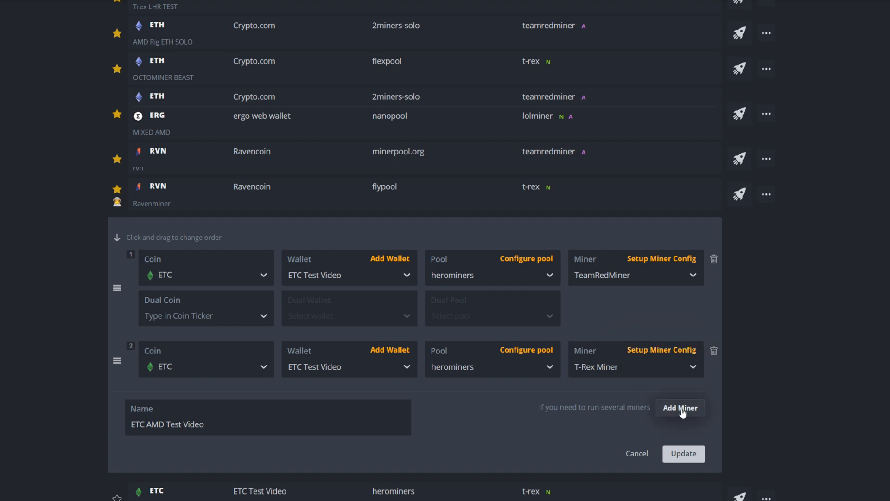
{"action": "left_click", "coordinate": [680, 409]}
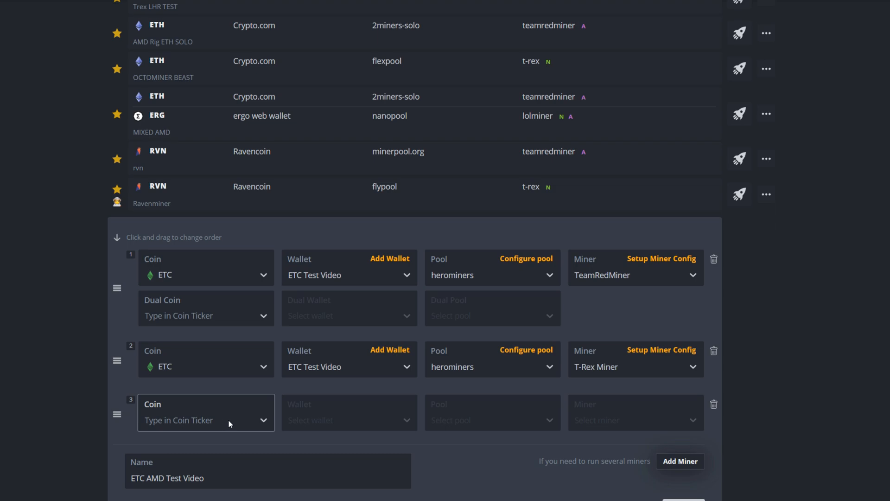
Examine the device selection help for the extra config arguments in the second entry's T-Rex Miner configuration, leaving without applying changes
{"action": "left_click", "coordinate": [645, 350]}
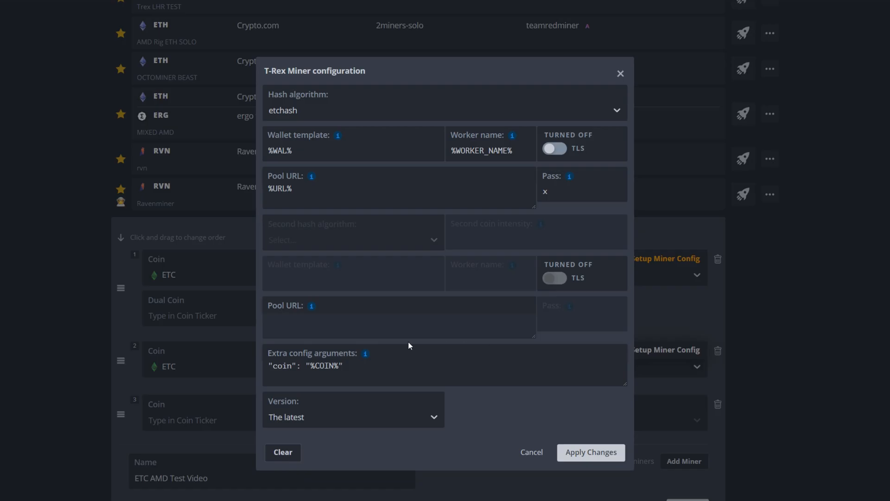
{"action": "mouse_move", "coordinate": [365, 354]}
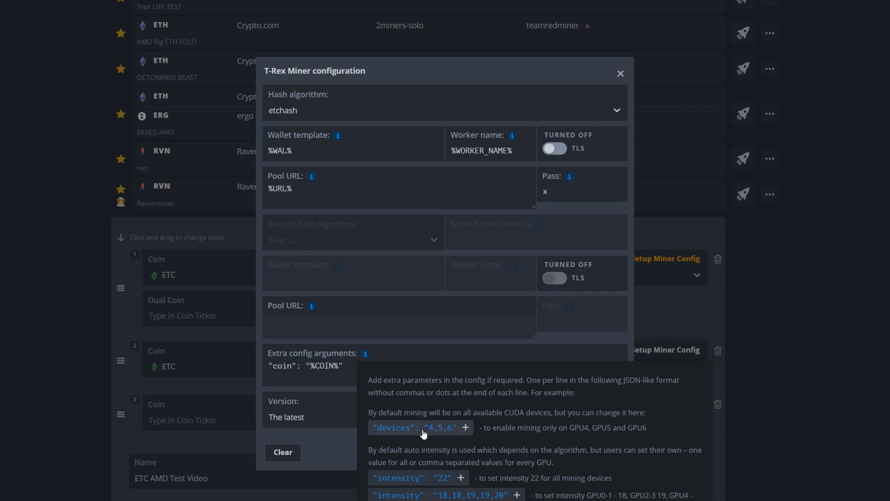
{"action": "left_click", "coordinate": [271, 373]}
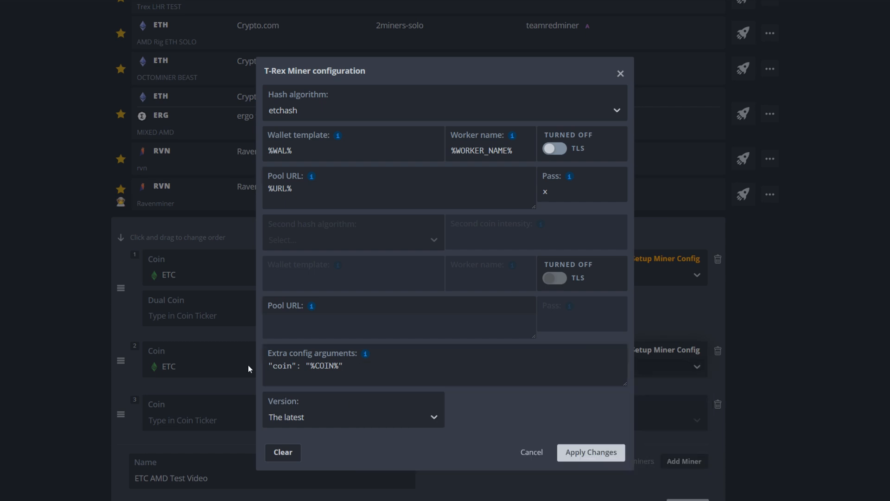
{"action": "left_click", "coordinate": [533, 457]}
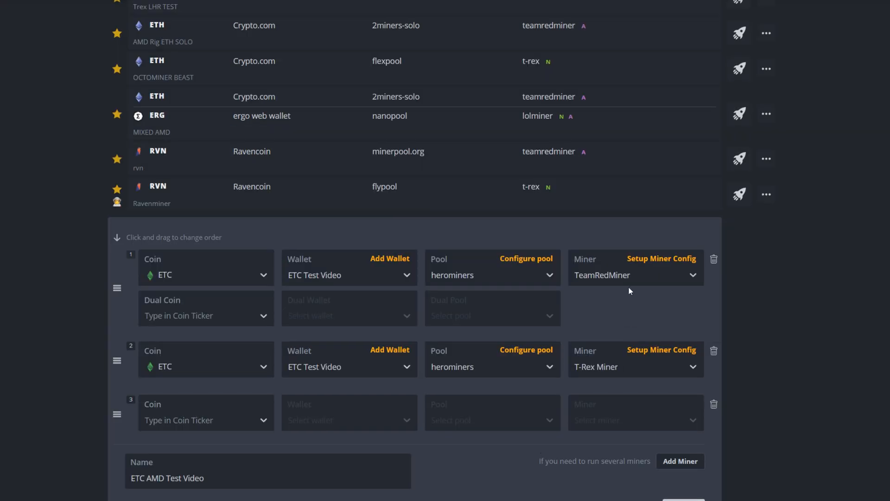
Check the device ID syntax in the extra config arguments help of the first entry's TeamRedMiner configuration, leaving without applying changes
{"action": "left_click", "coordinate": [640, 258]}
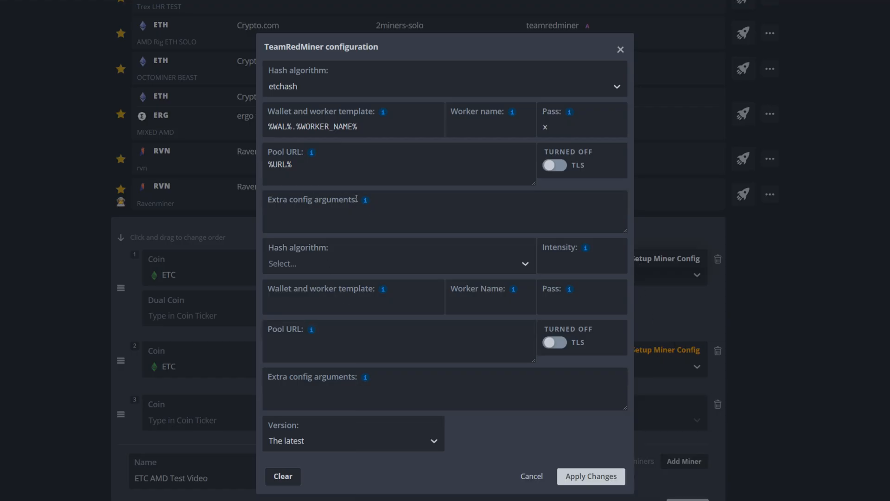
{"action": "mouse_move", "coordinate": [366, 200]}
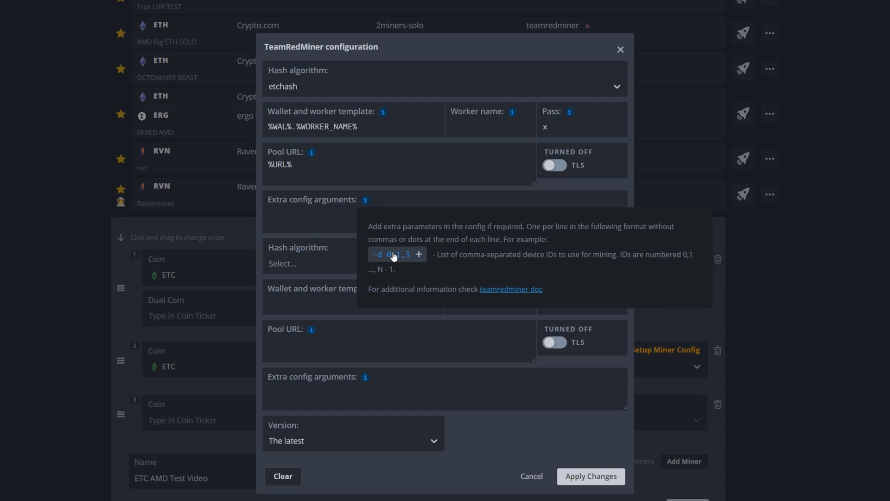
{"action": "left_click", "coordinate": [532, 476]}
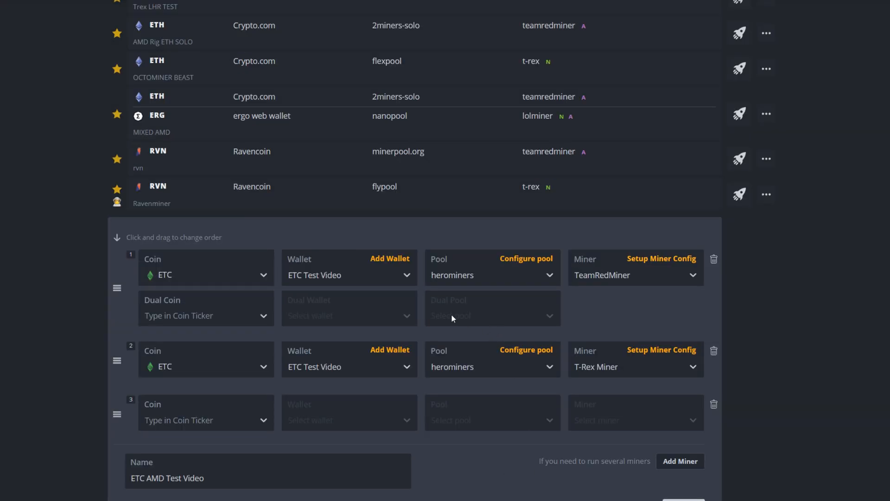
Leave the flight sheet unsaved and open the Octominer2 worker's overview to examine its GPU numbering
{"action": "scroll", "coordinate": [454, 315], "scroll_direction": "up", "scroll_amount": 20}
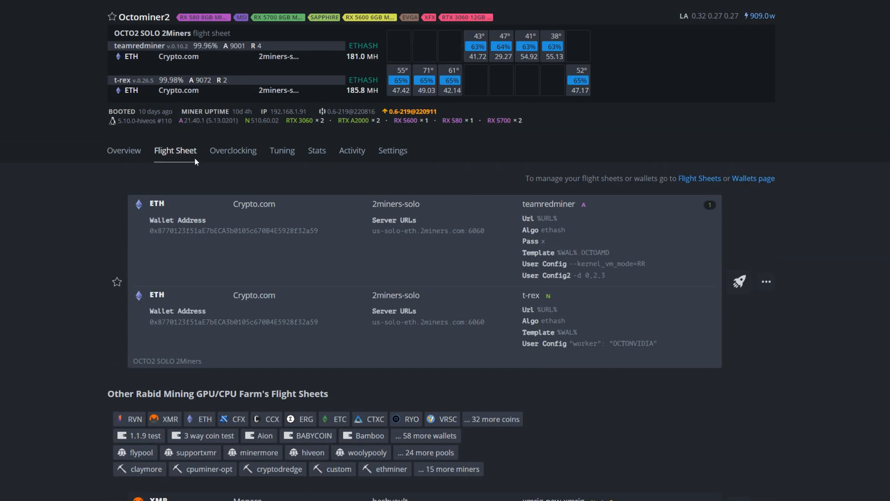
{"action": "left_click", "coordinate": [117, 154]}
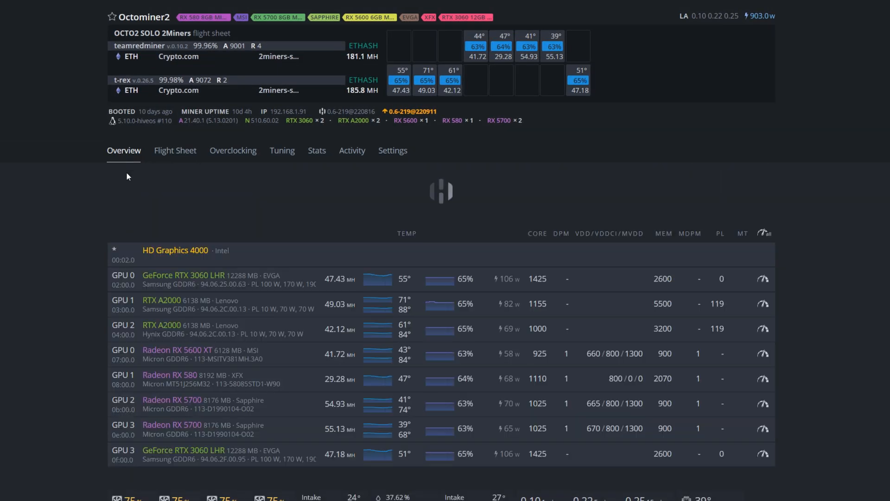